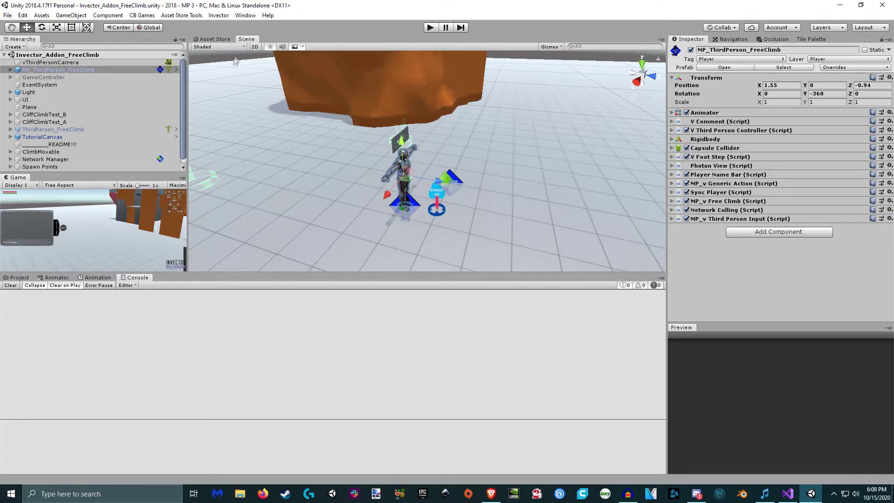
- Open the forum thread for the third-party First Person Camera Add-On in the browser
{"action": "left_click", "coordinate": [147, 16]}
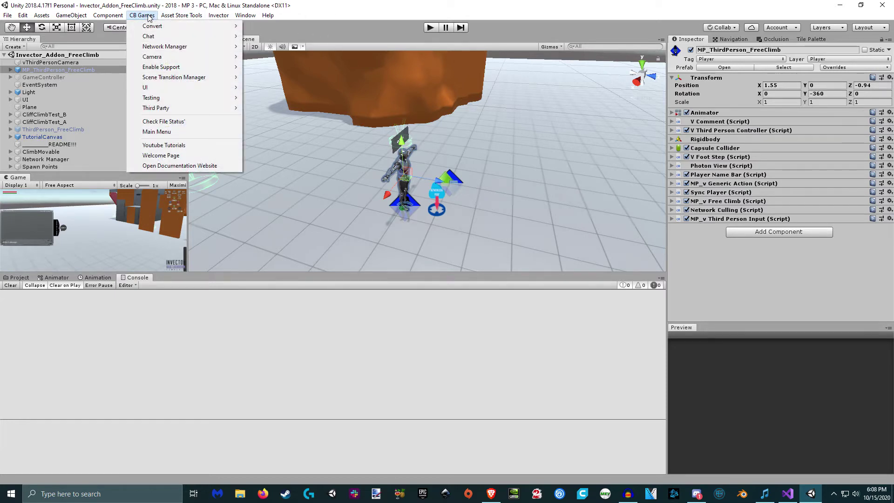
{"action": "mouse_move", "coordinate": [158, 108]}
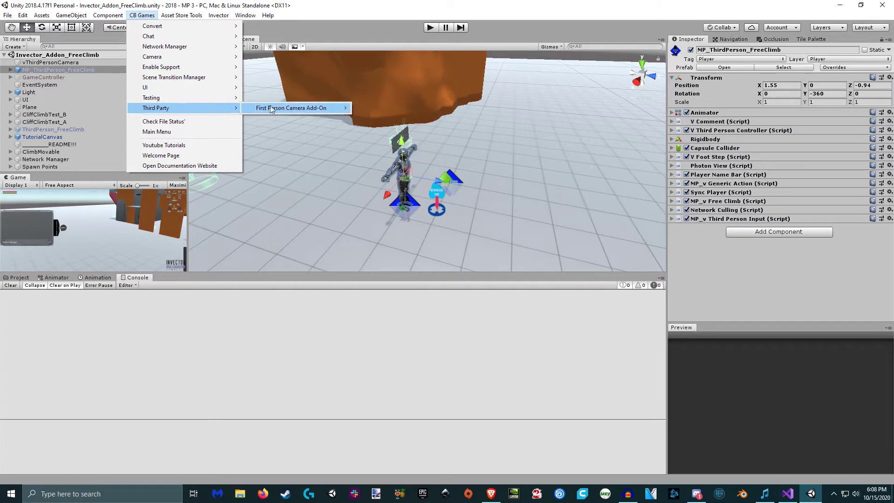
{"action": "mouse_move", "coordinate": [277, 111]}
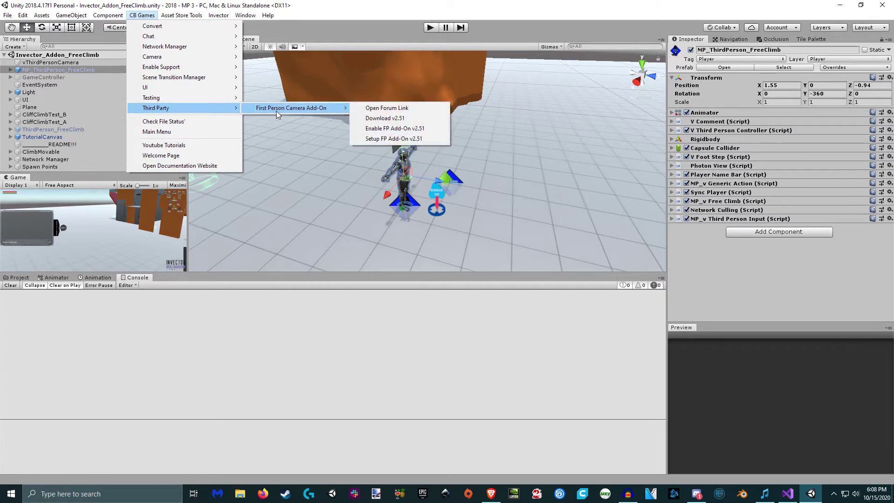
{"action": "left_click", "coordinate": [411, 108]}
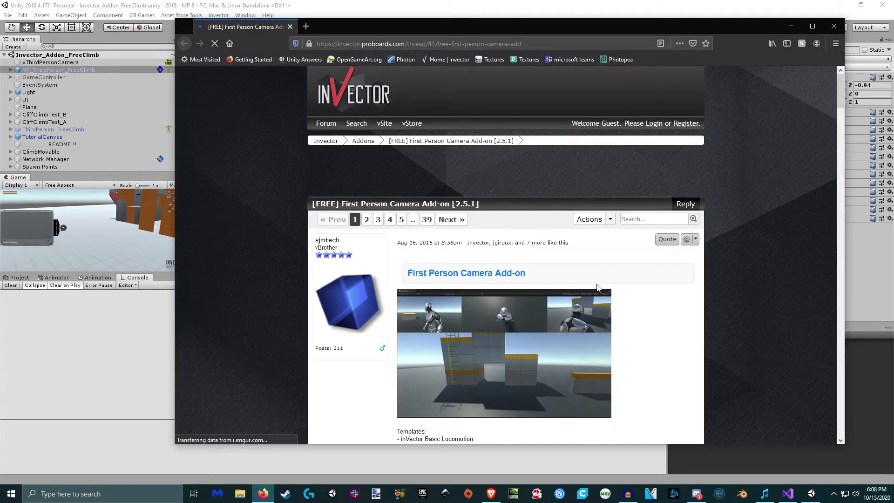
- Look through the thread's supported templates, changelog and package links, and close the browser
{"action": "scroll", "coordinate": [644, 274], "scroll_direction": "down", "scroll_amount": 4}
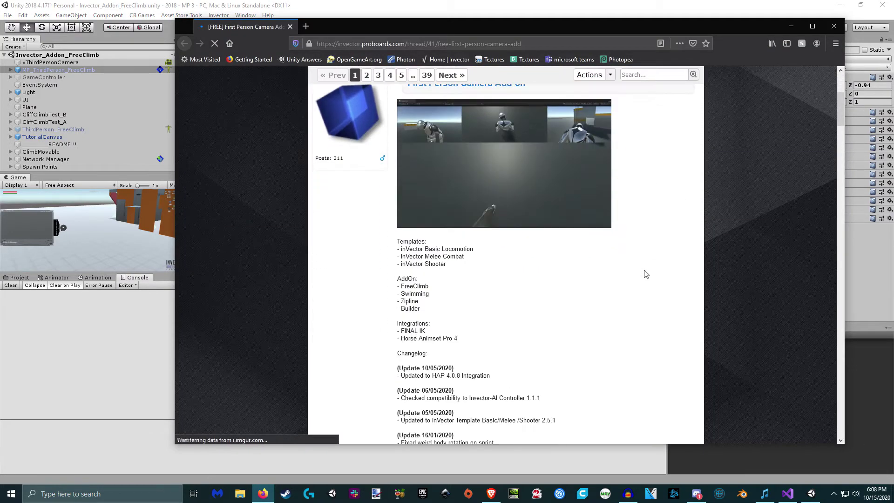
{"action": "scroll", "coordinate": [644, 273], "scroll_direction": "down", "scroll_amount": 3}
{"action": "scroll", "coordinate": [593, 247], "scroll_direction": "down", "scroll_amount": 1}
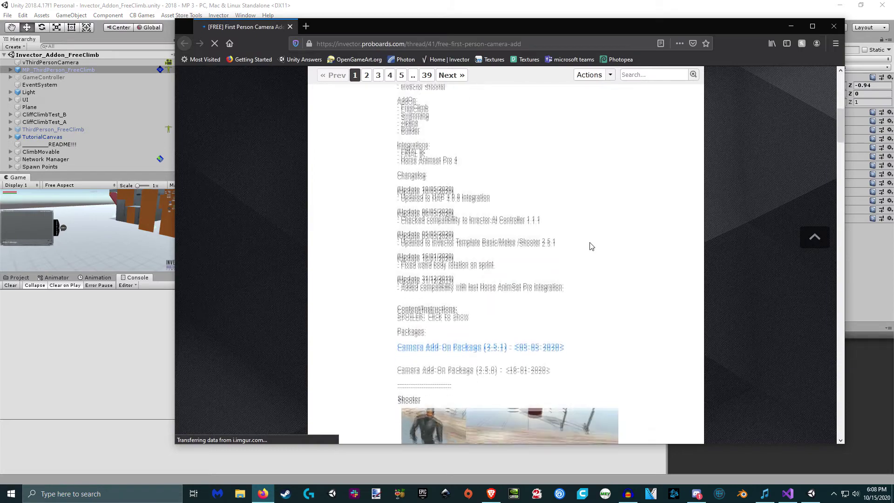
{"action": "scroll", "coordinate": [591, 246], "scroll_direction": "down", "scroll_amount": 1}
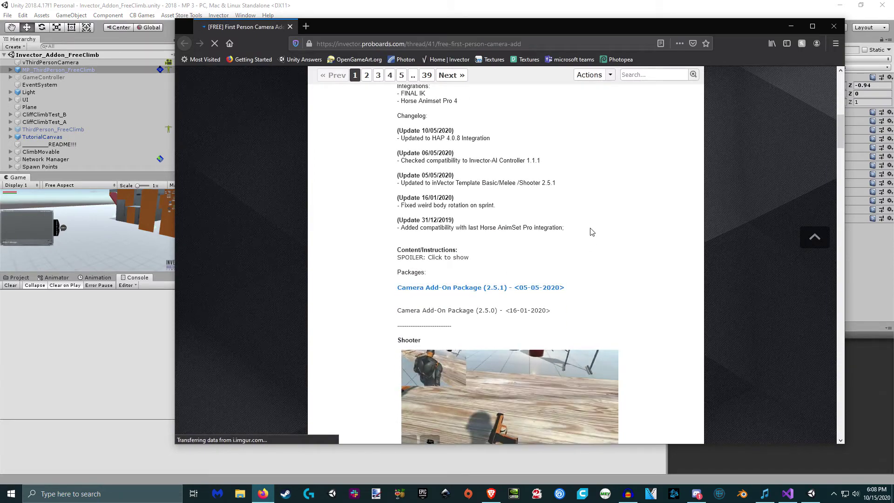
{"action": "scroll", "coordinate": [592, 232], "scroll_direction": "down", "scroll_amount": 5}
{"action": "scroll", "coordinate": [612, 254], "scroll_direction": "up", "scroll_amount": 8}
{"action": "scroll", "coordinate": [599, 273], "scroll_direction": "up", "scroll_amount": 5}
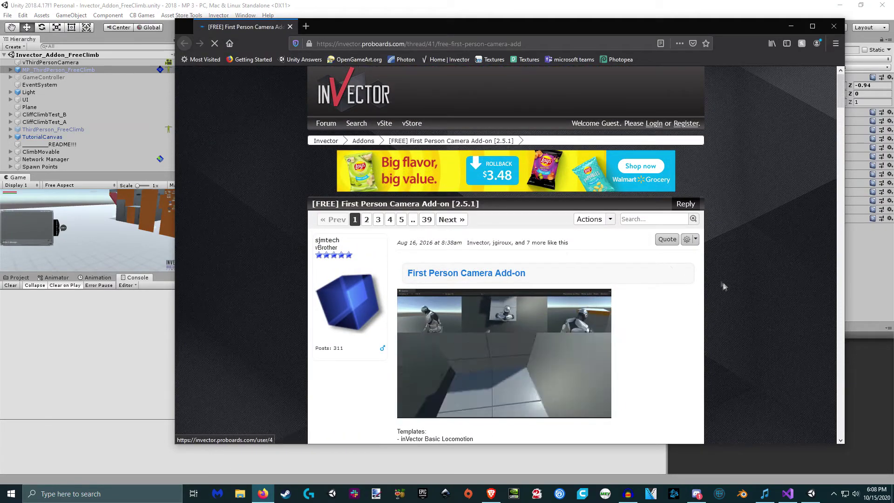
{"action": "scroll", "coordinate": [708, 284], "scroll_direction": "down", "scroll_amount": 4}
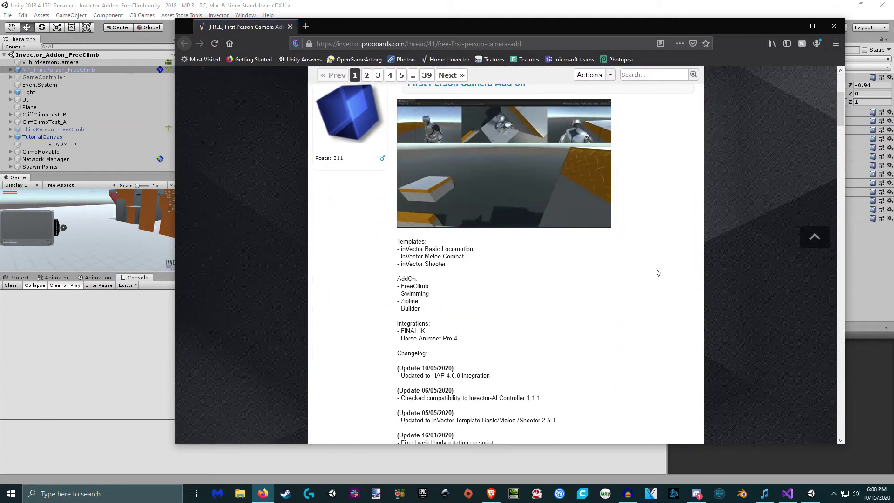
{"action": "left_click", "coordinate": [833, 27]}
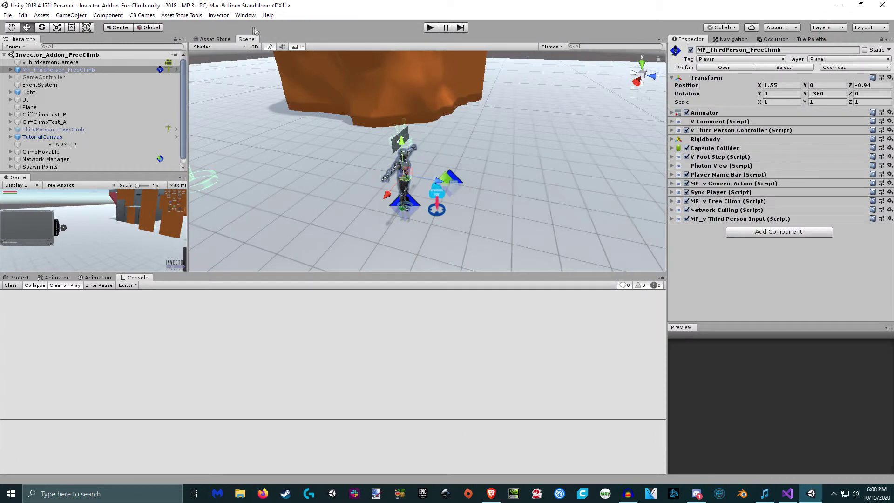
- Delete the ThirdParty folder from the project's Assets
{"action": "left_click", "coordinate": [19, 278]}
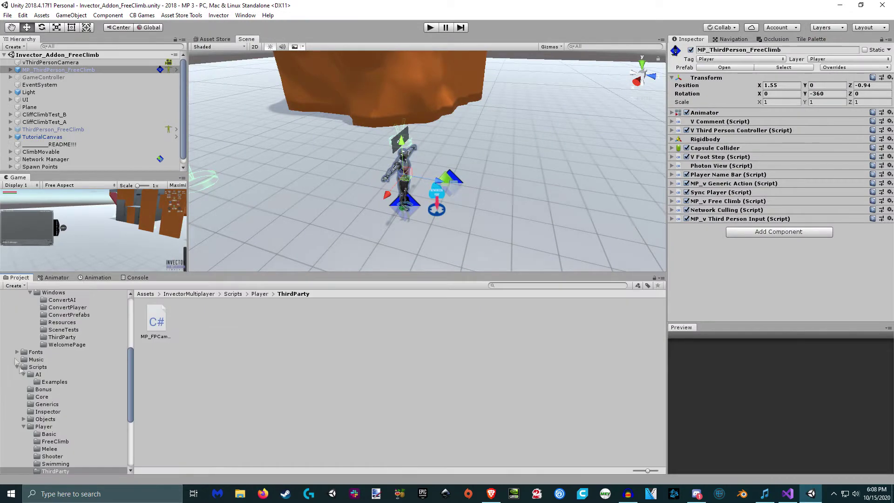
{"action": "left_click", "coordinate": [16, 367]}
{"action": "left_click", "coordinate": [10, 376]}
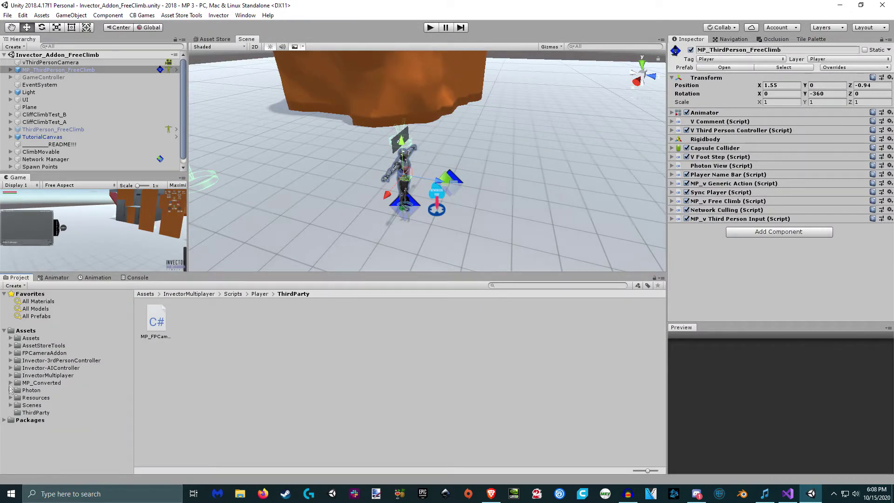
{"action": "left_click", "coordinate": [48, 413]}
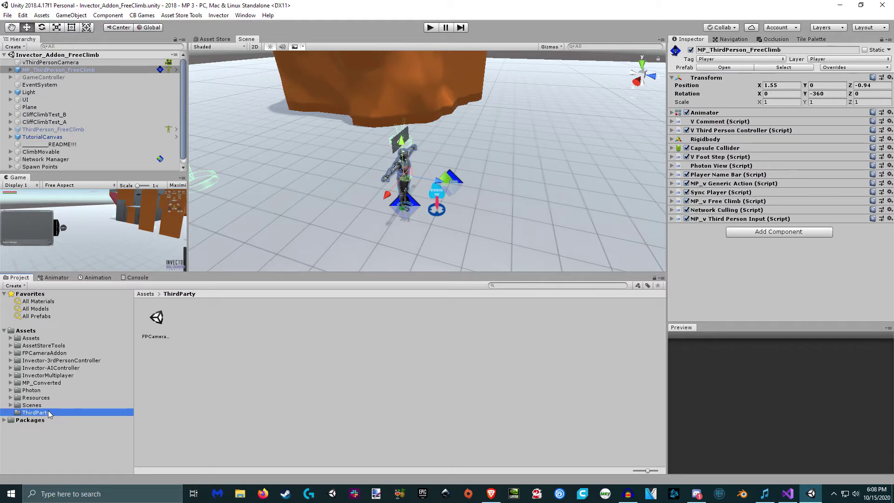
{"action": "key", "text": "Delete"}
{"action": "left_click", "coordinate": [473, 265]}
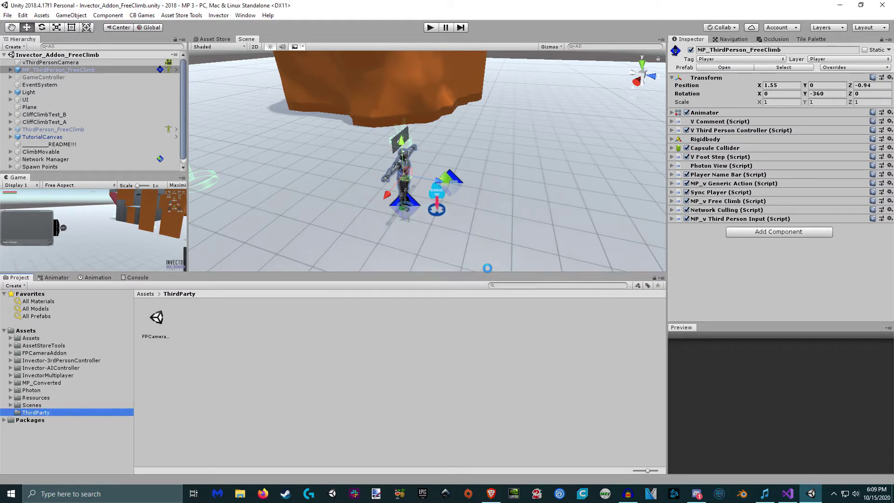
- Check in the CB Games file status report whether the ThirdParty/First Person Add-On is enabled, and close the report
{"action": "left_click", "coordinate": [145, 17]}
{"action": "left_click", "coordinate": [218, 122]}
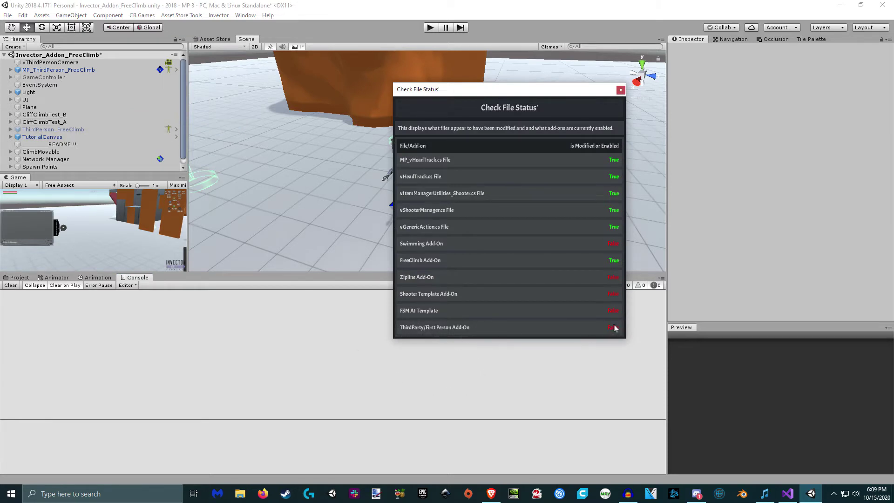
{"action": "left_click", "coordinate": [621, 90]}
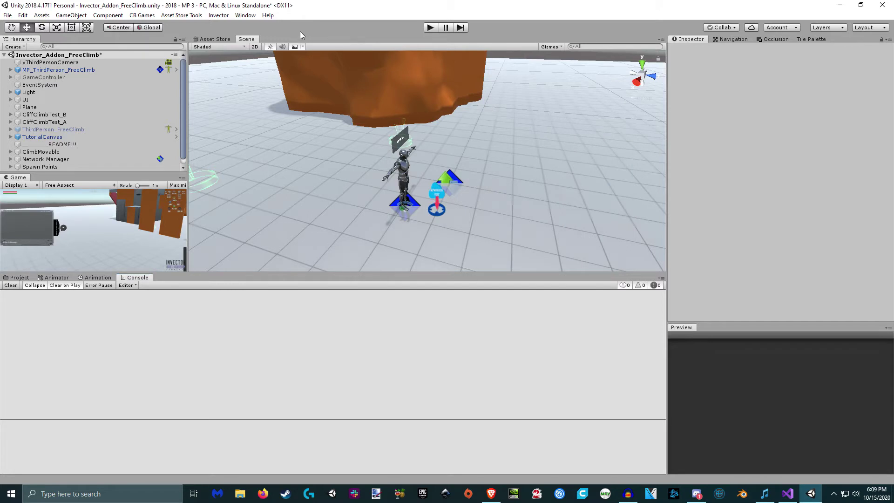
- Try to download First Person Camera Add-On v2.51 through CB Games, accepting the third-party warning, and clear the console errors
{"action": "left_click", "coordinate": [18, 278]}
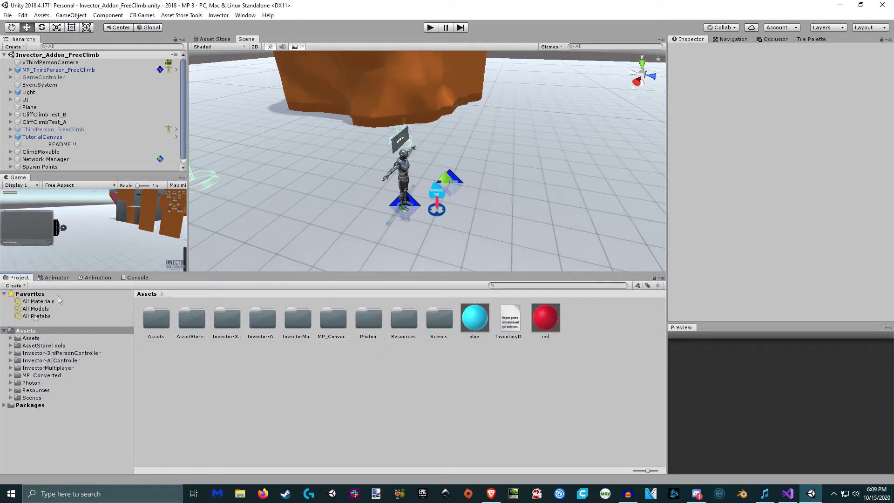
{"action": "left_click", "coordinate": [143, 16]}
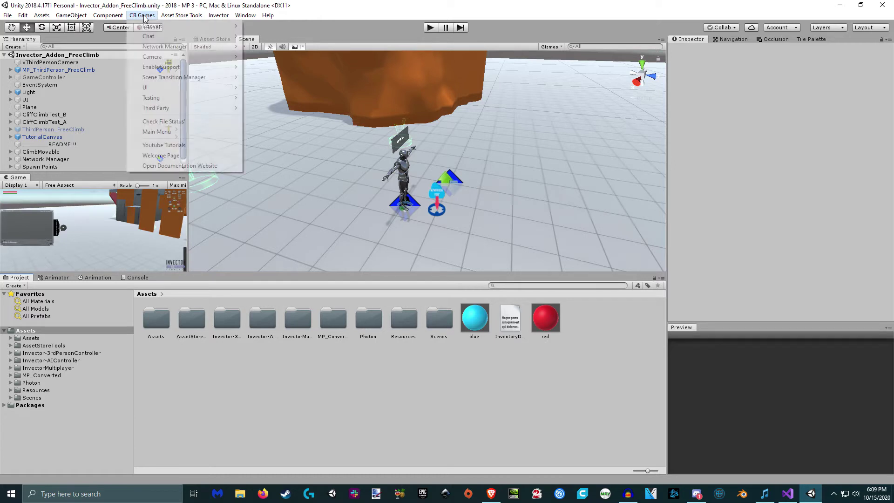
{"action": "mouse_move", "coordinate": [243, 110]}
{"action": "mouse_move", "coordinate": [328, 108]}
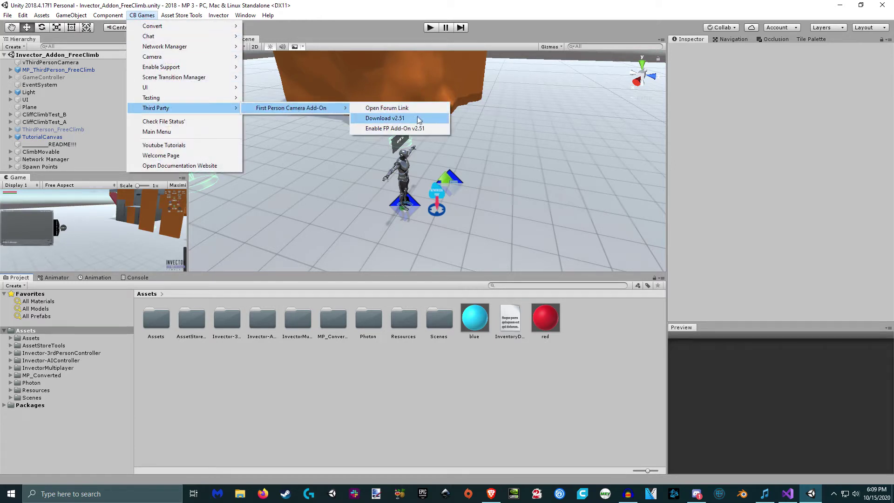
{"action": "left_click", "coordinate": [394, 122]}
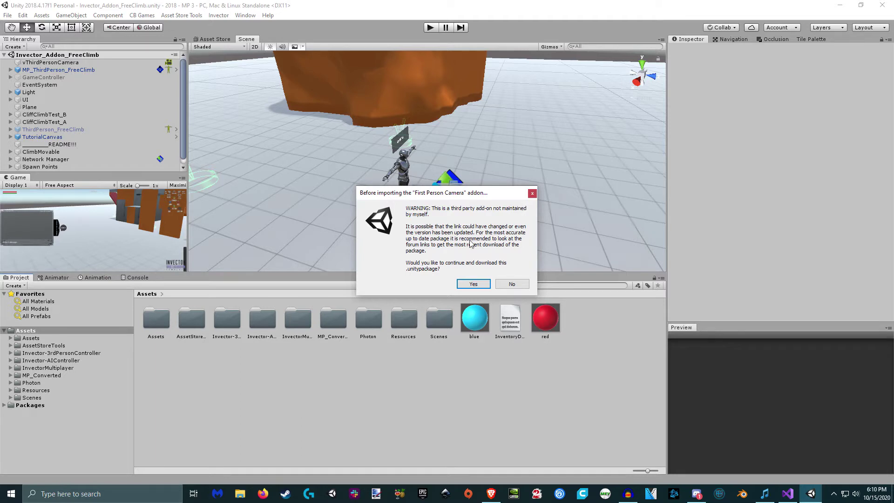
{"action": "left_click", "coordinate": [473, 284]}
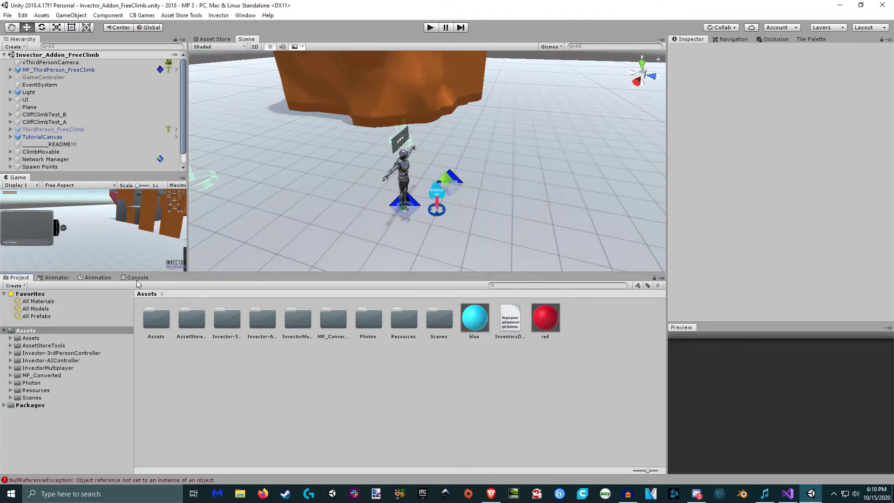
{"action": "left_click", "coordinate": [136, 278]}
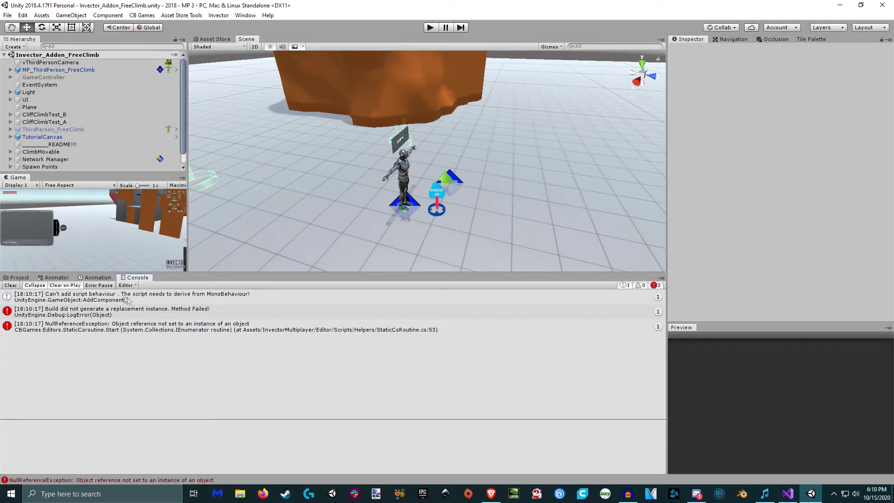
{"action": "left_click", "coordinate": [11, 286]}
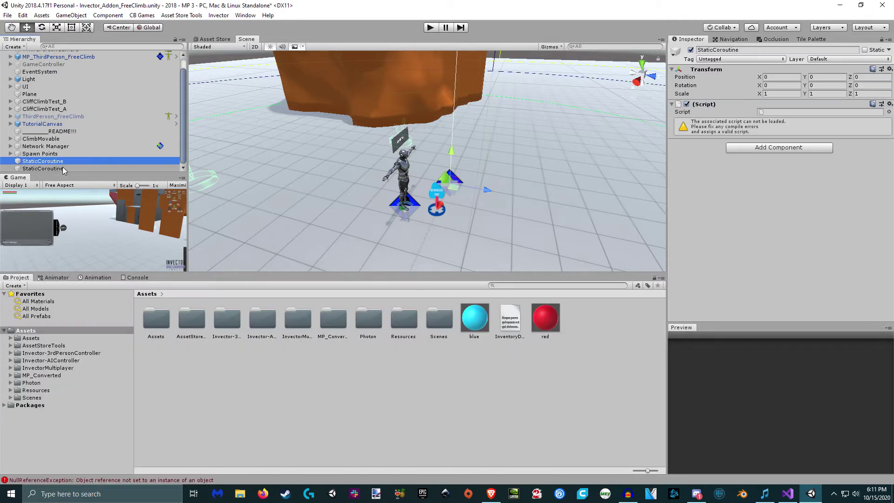
- Delete both StaticCoroutine objects from the scene and clear the console
{"action": "left_click", "coordinate": [64, 169], "text": "shift"}
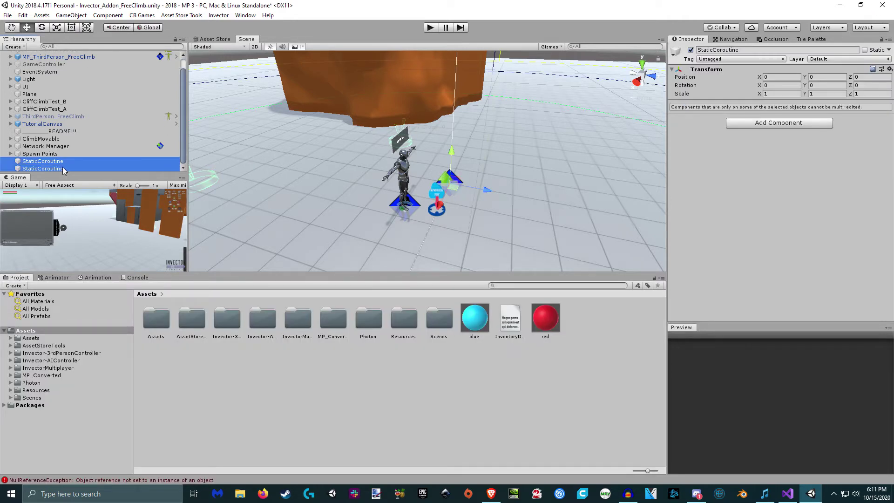
{"action": "key", "text": "Delete"}
{"action": "left_click", "coordinate": [136, 278]}
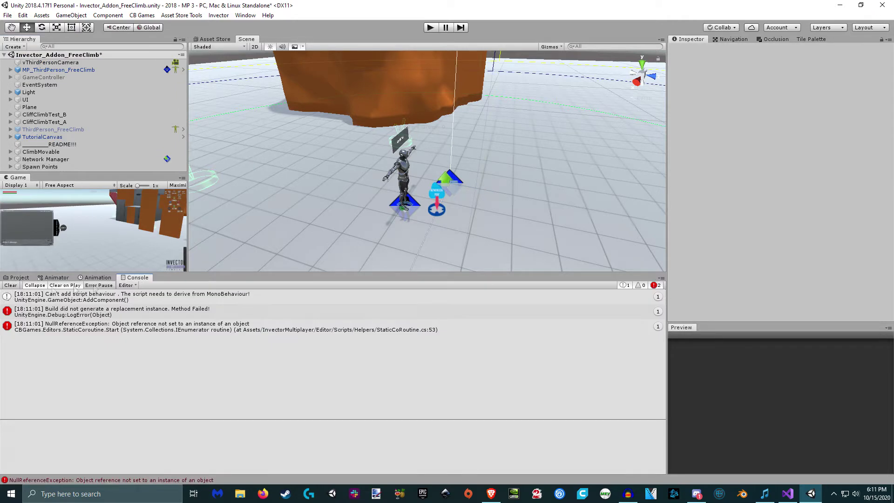
{"action": "left_click", "coordinate": [9, 285]}
- Download First Person Camera Add-On v2.51 through CB Games, accepting the third-party warning
{"action": "left_click", "coordinate": [18, 277]}
{"action": "left_click", "coordinate": [142, 15]}
{"action": "mouse_move", "coordinate": [156, 108]}
{"action": "mouse_move", "coordinate": [291, 108]}
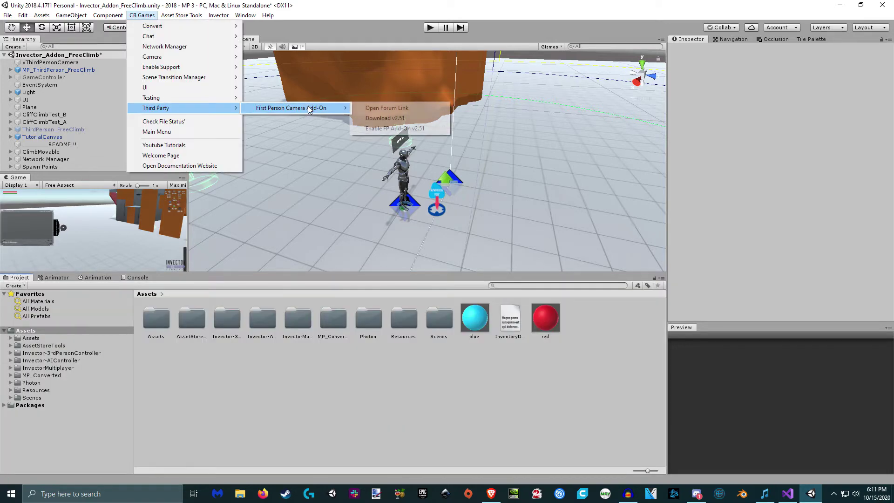
{"action": "left_click", "coordinate": [407, 122]}
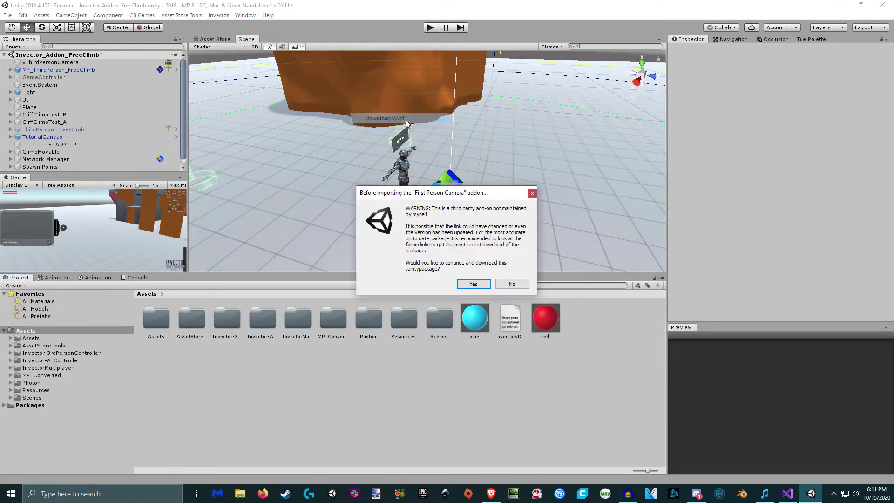
{"action": "left_click", "coordinate": [472, 282]}
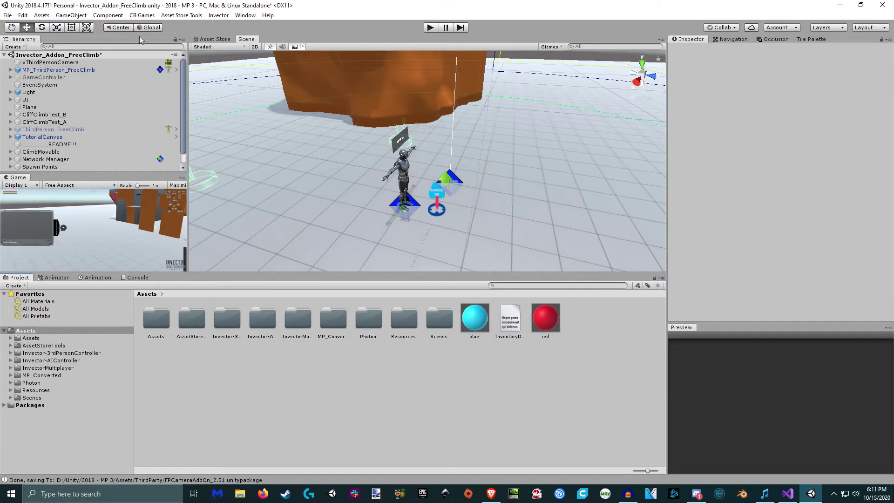
- Reopen the add-on's forum thread, find the Camera Add-On Package (2.5.1) download link, and close the browser
{"action": "left_click", "coordinate": [142, 15]}
{"action": "mouse_move", "coordinate": [214, 108]}
{"action": "mouse_move", "coordinate": [293, 109]}
{"action": "left_click", "coordinate": [376, 108]}
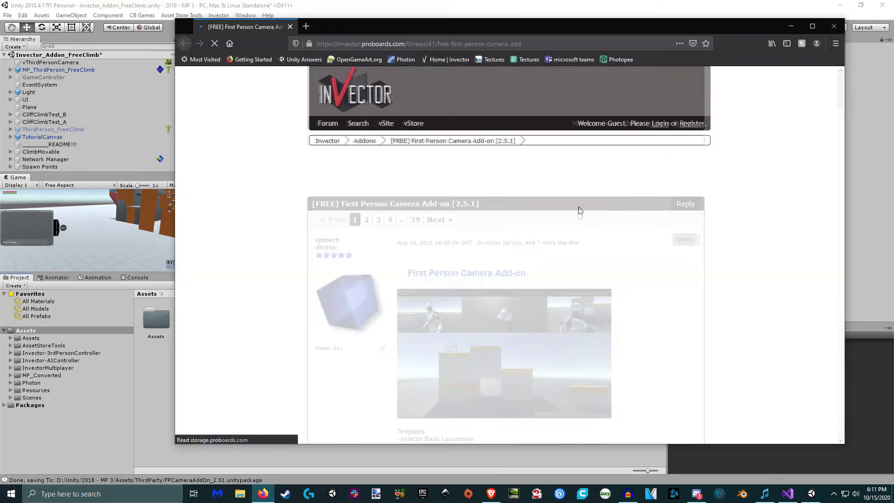
{"action": "scroll", "coordinate": [569, 232], "scroll_direction": "down", "scroll_amount": 8}
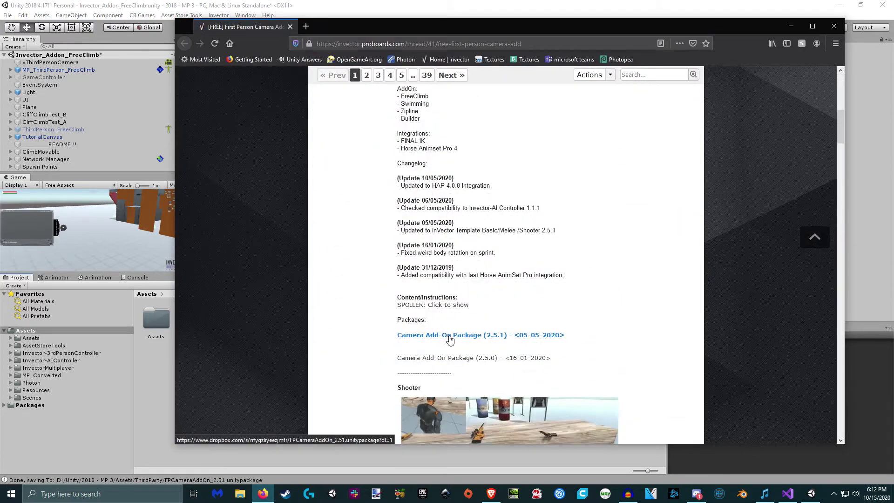
{"action": "left_click", "coordinate": [834, 27]}
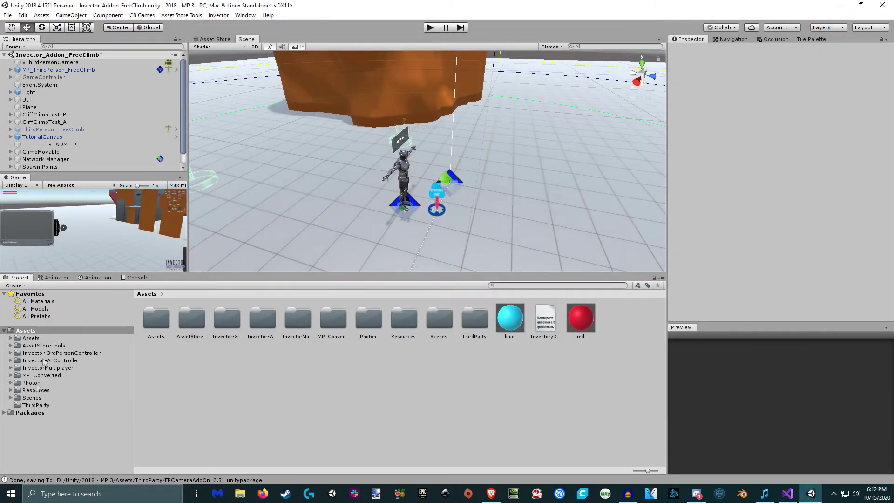
- Refresh the project's Assets and import the FPCameraAddOn_2.51 package from the ThirdParty folder
{"action": "right_click", "coordinate": [37, 331]}
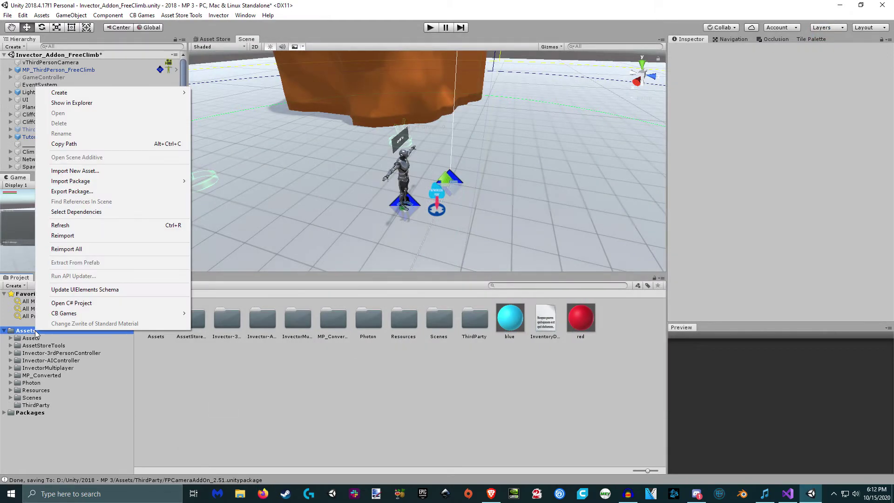
{"action": "left_click", "coordinate": [76, 225]}
{"action": "left_click", "coordinate": [39, 406]}
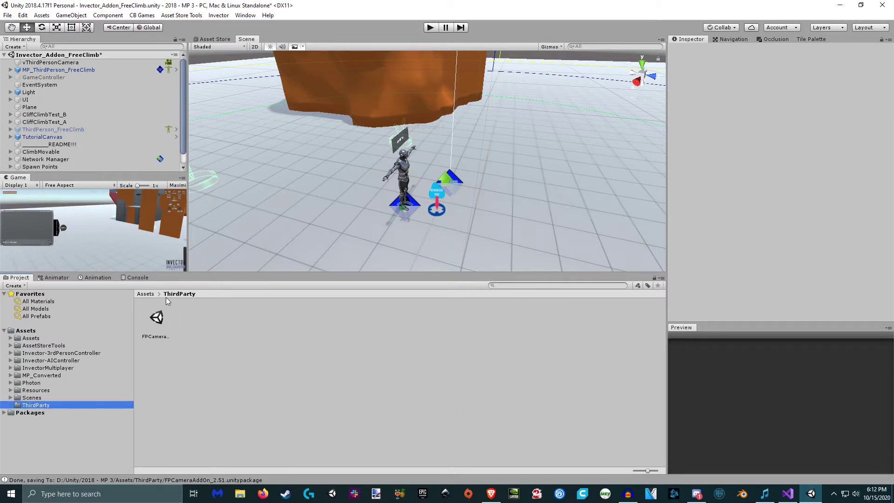
{"action": "double_click", "coordinate": [156, 318]}
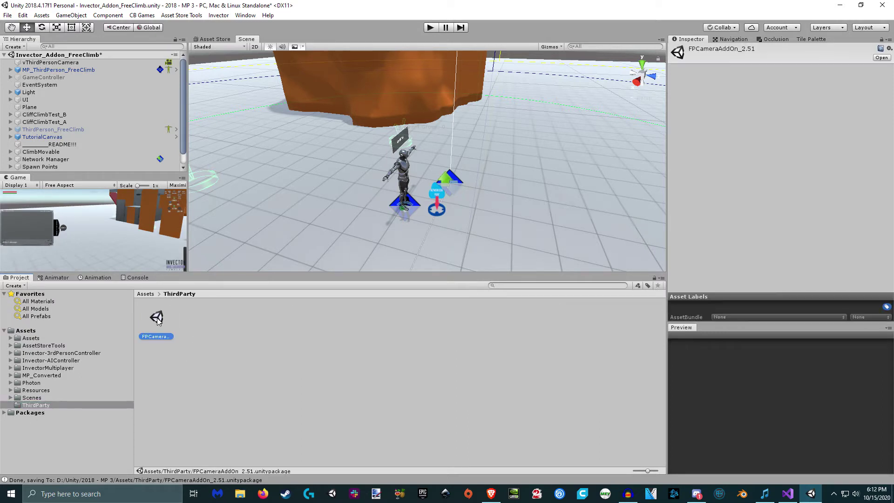
{"action": "left_click", "coordinate": [452, 292]}
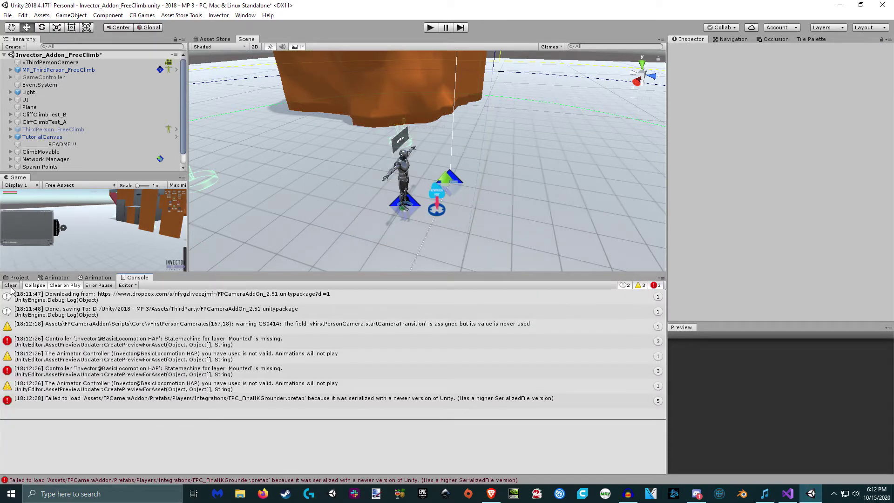
- Clear the console and open the imported FPCameraAddon folder in the project's Assets
{"action": "left_click", "coordinate": [10, 285]}
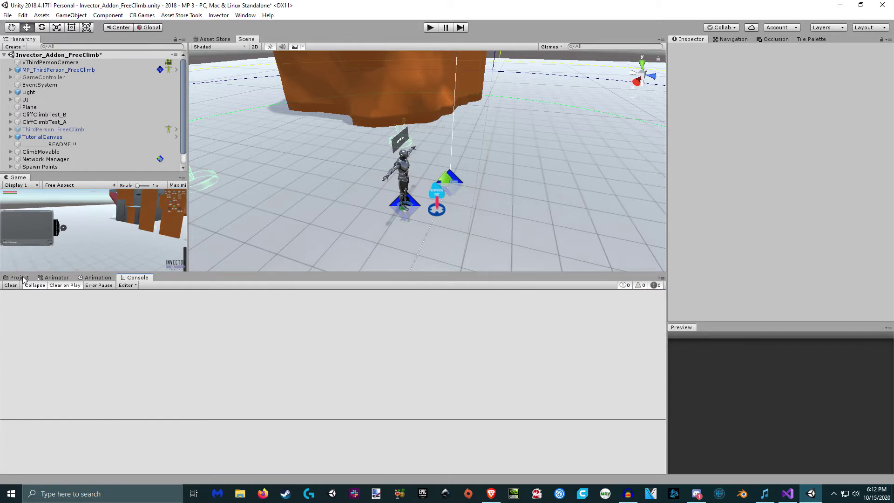
{"action": "left_click", "coordinate": [19, 277]}
{"action": "left_click", "coordinate": [42, 352]}
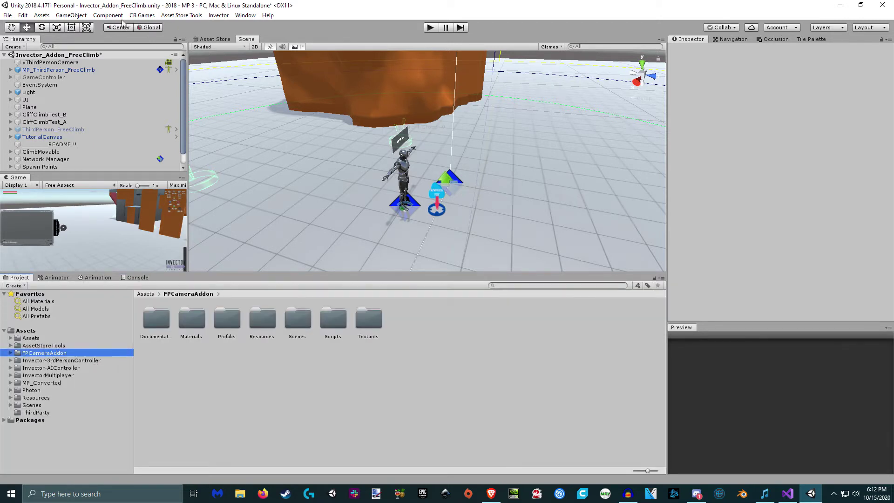
- Show the CB Games file and add-on status list and enable FP Add-On v2.51 for the First Person Camera
{"action": "left_click", "coordinate": [137, 16]}
{"action": "left_click", "coordinate": [161, 121]}
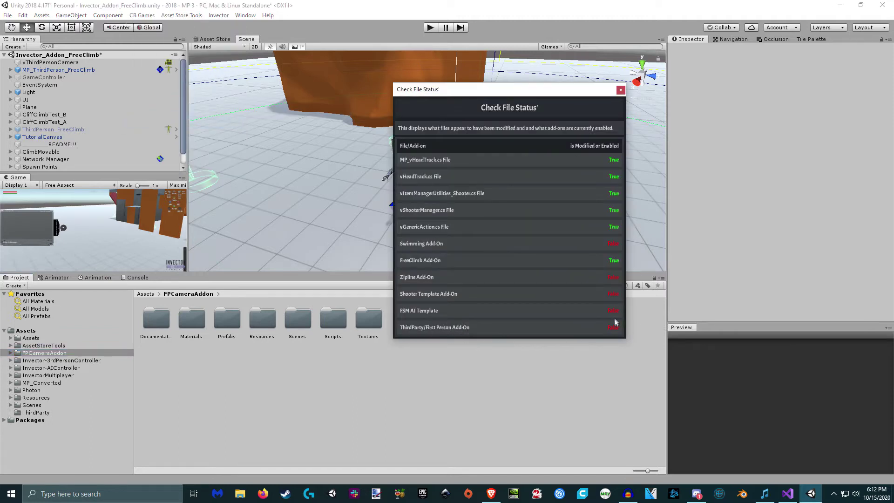
{"action": "left_click", "coordinate": [142, 15]}
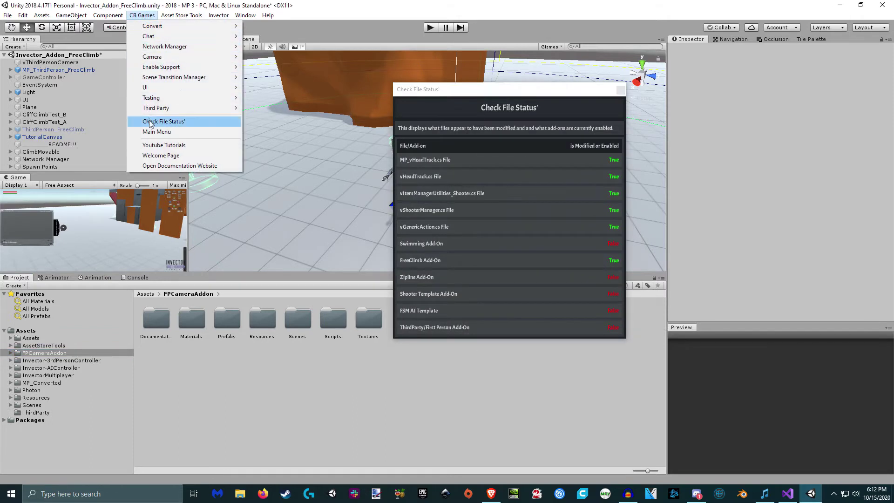
{"action": "mouse_move", "coordinate": [156, 110]}
{"action": "mouse_move", "coordinate": [263, 110]}
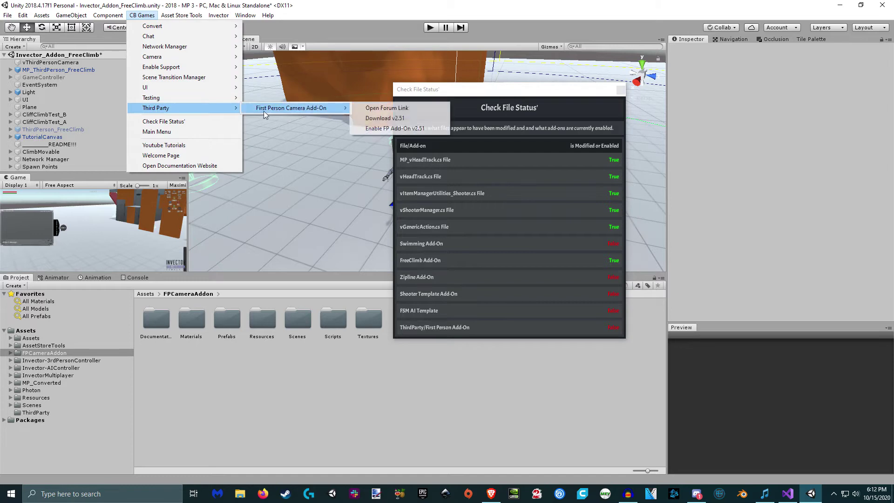
{"action": "left_click", "coordinate": [378, 129]}
{"action": "left_click", "coordinate": [508, 266]}
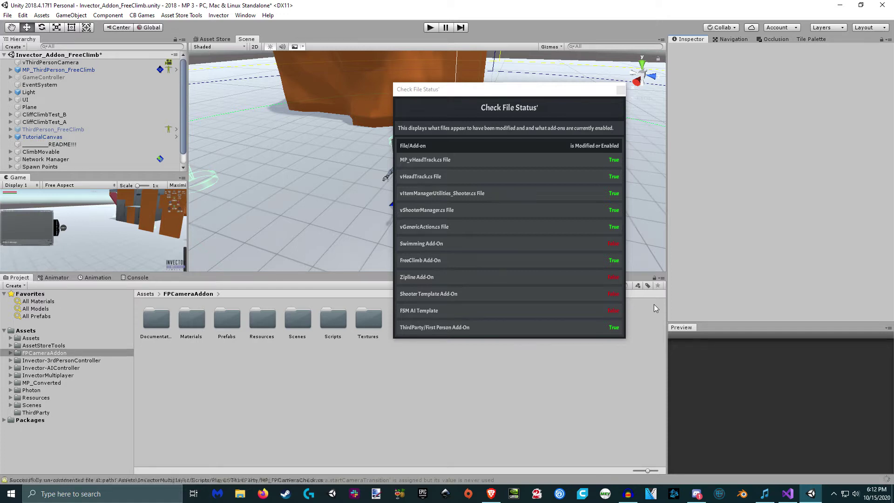
{"action": "left_click", "coordinate": [144, 15]}
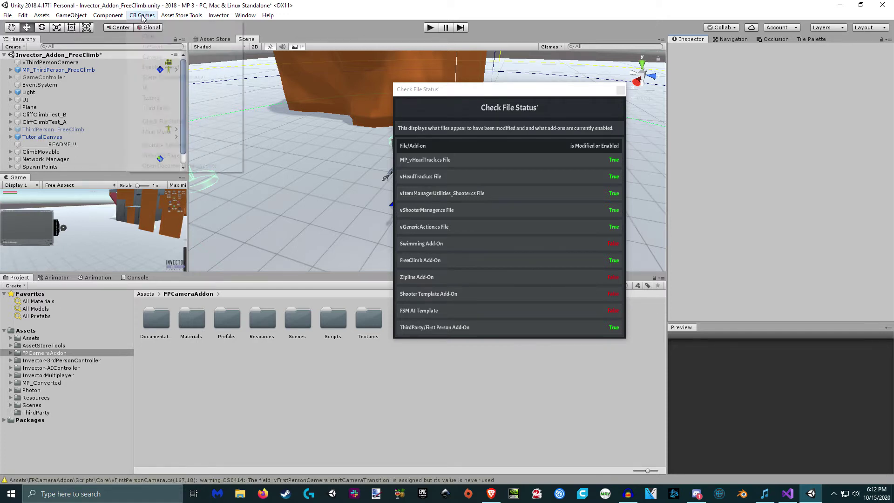
{"action": "mouse_move", "coordinate": [196, 108]}
{"action": "mouse_move", "coordinate": [287, 112]}
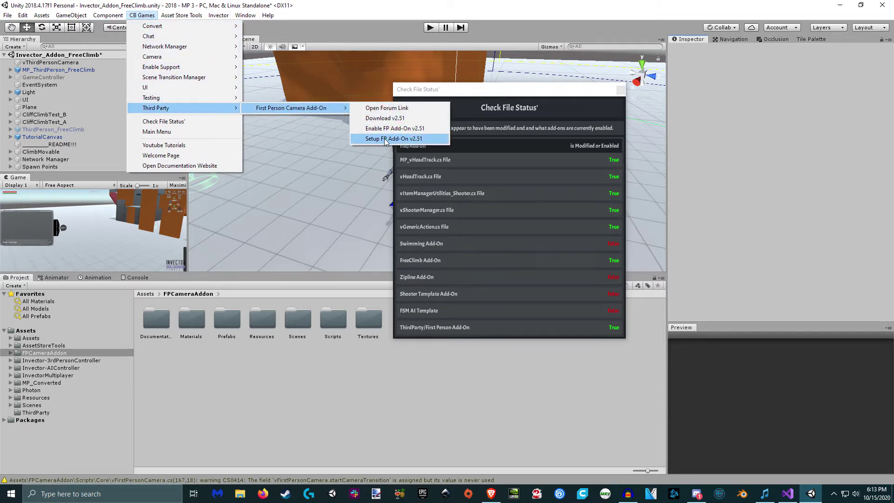
{"action": "left_click", "coordinate": [377, 32]}
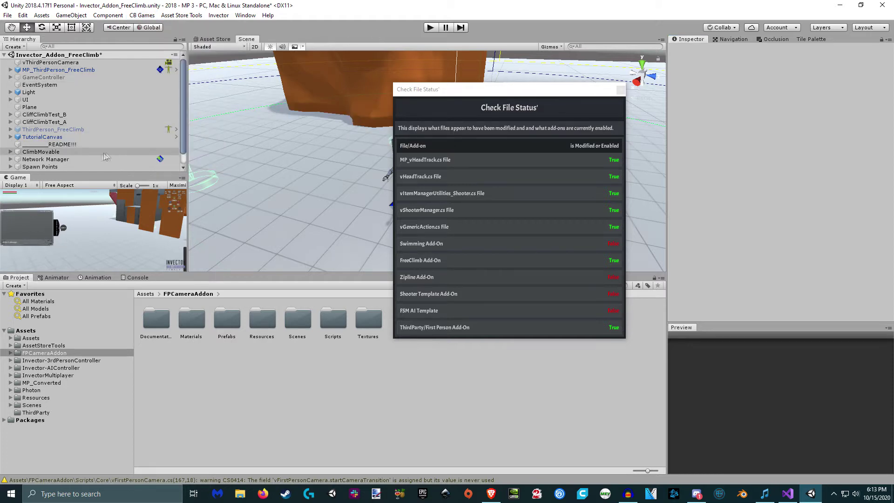
- Try to run the FP Add-On v2.51 setup on the README object in the scene and dismiss the dialogs
{"action": "left_click", "coordinate": [79, 147]}
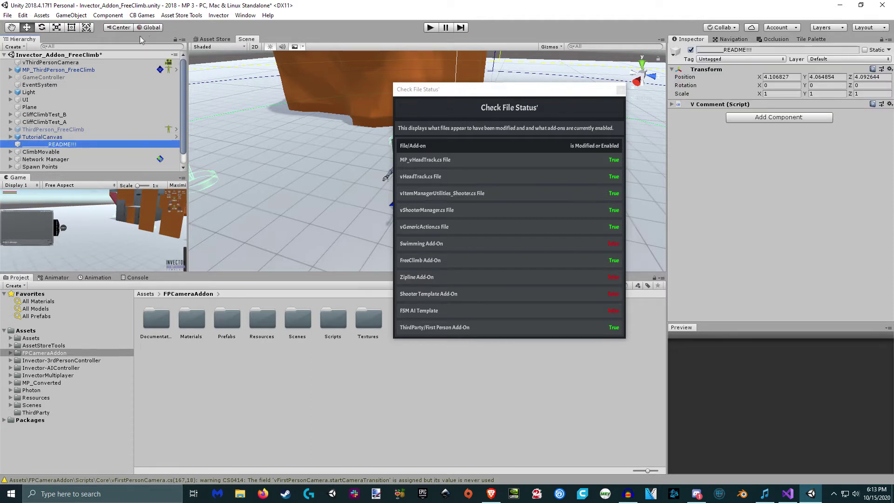
{"action": "left_click", "coordinate": [142, 15]}
{"action": "mouse_move", "coordinate": [156, 108]}
{"action": "mouse_move", "coordinate": [266, 109]}
{"action": "left_click", "coordinate": [379, 138]}
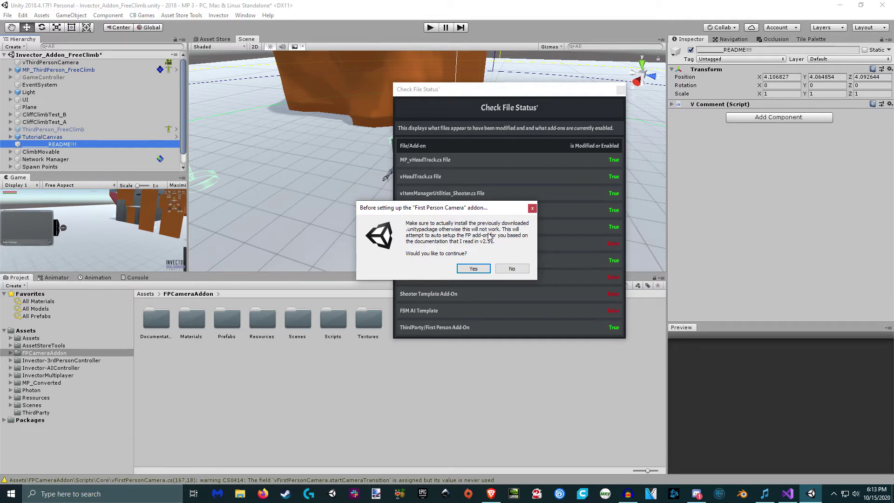
{"action": "left_click", "coordinate": [472, 269]}
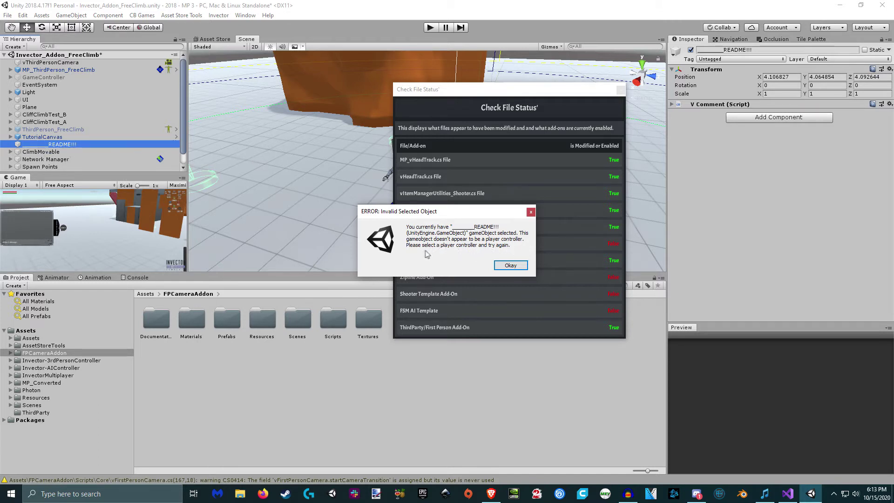
{"action": "left_click", "coordinate": [509, 264]}
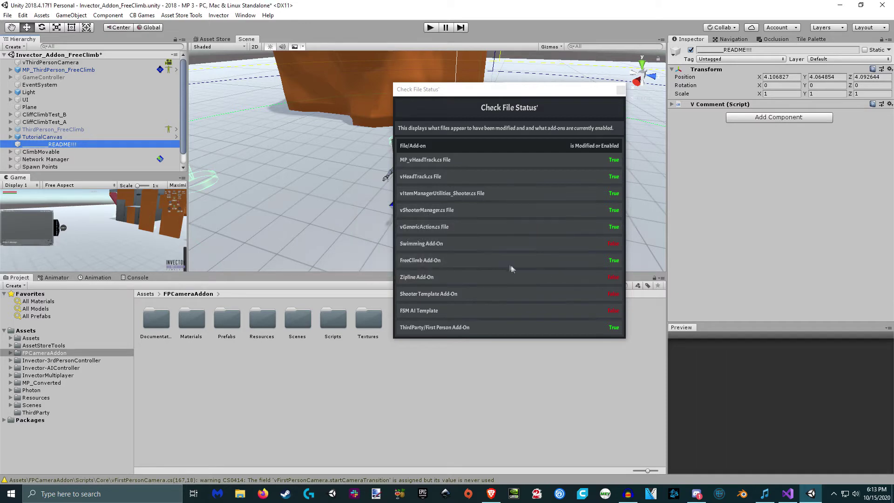
- Close the file status window and run the FP Add-On v2.51 setup on the MP_ThirdPerson_FreeClimb player, accepting its dialogs
{"action": "left_click", "coordinate": [66, 71]}
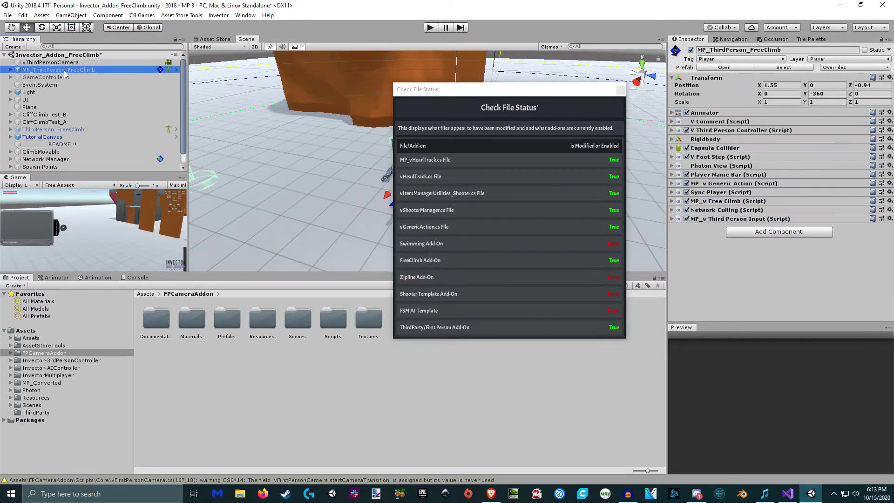
{"action": "left_click", "coordinate": [621, 90]}
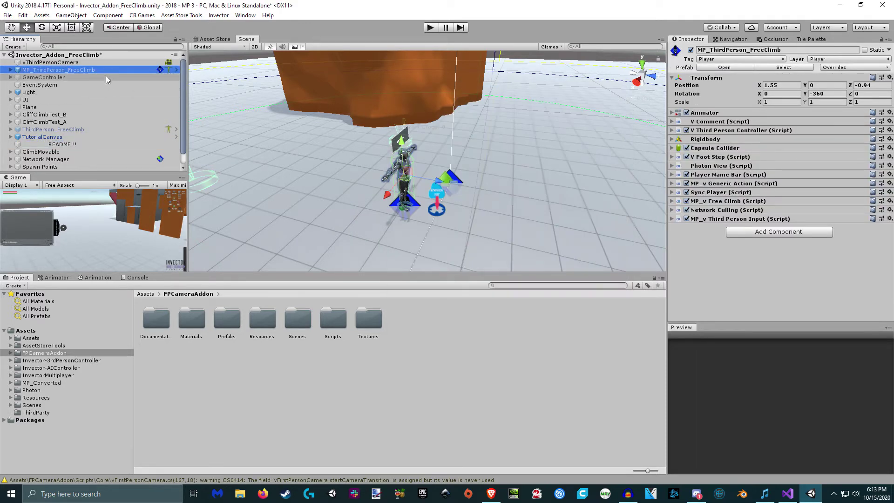
{"action": "left_click", "coordinate": [142, 15]}
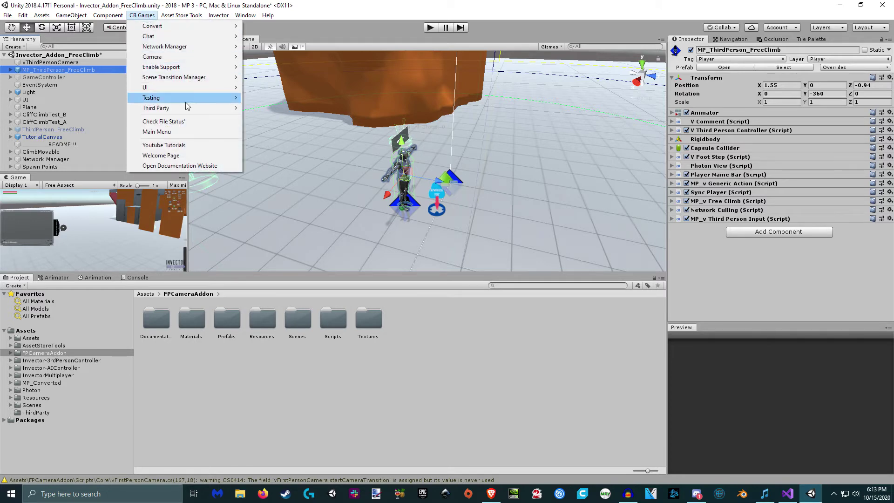
{"action": "mouse_move", "coordinate": [185, 109]}
{"action": "mouse_move", "coordinate": [298, 107]}
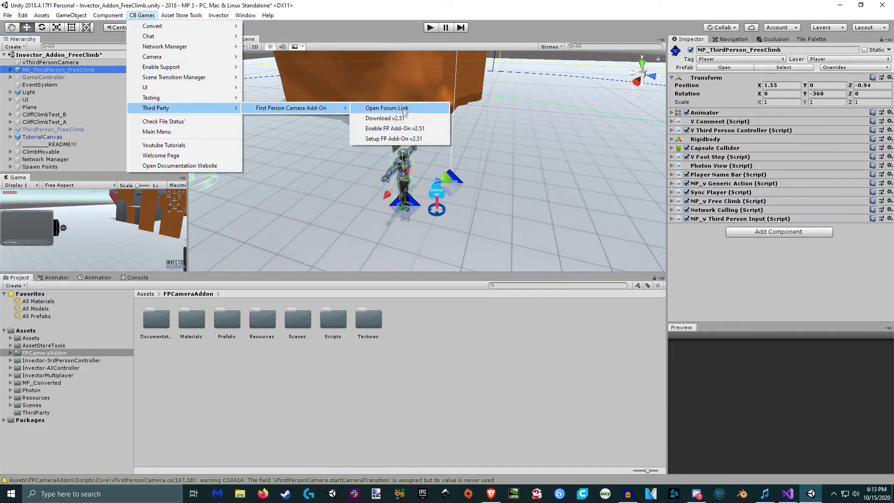
{"action": "left_click", "coordinate": [384, 139]}
{"action": "left_click", "coordinate": [472, 268]}
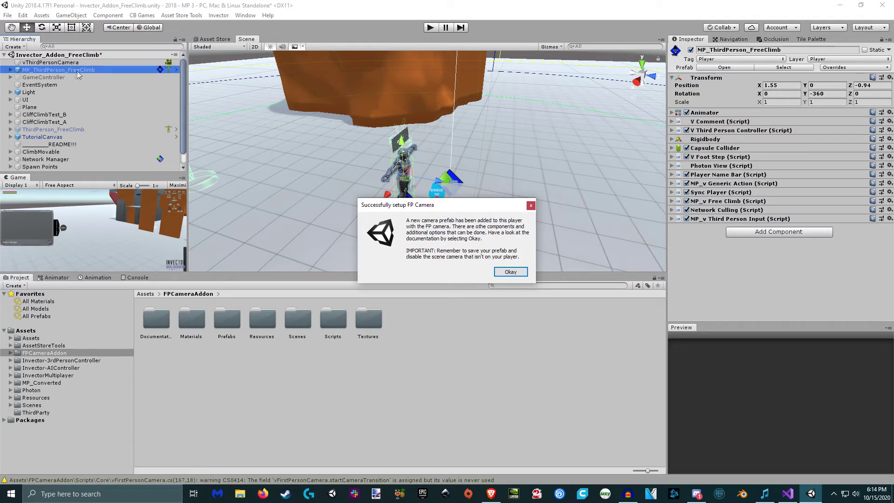
{"action": "left_click", "coordinate": [511, 272]}
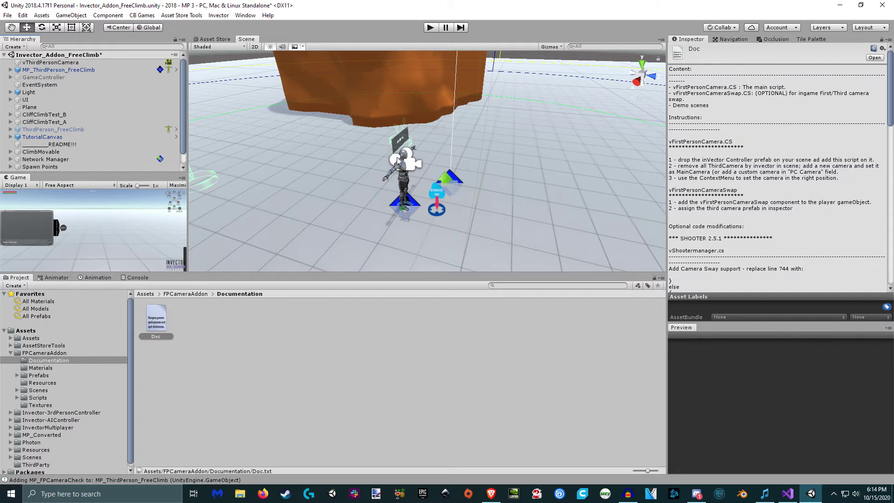
- Inspect the children of MP_ThirdPerson_FreeClimb and delete its ThirdPersonCamera object
{"action": "left_click", "coordinate": [10, 70]}
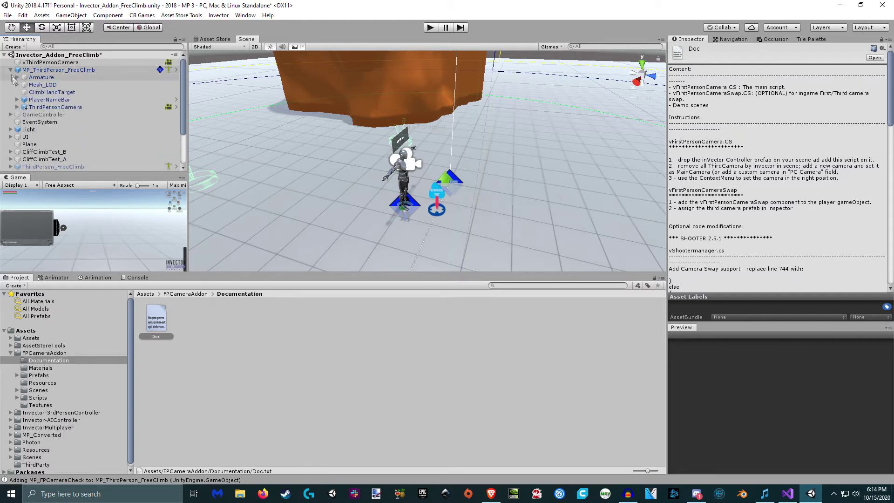
{"action": "left_click", "coordinate": [75, 69]}
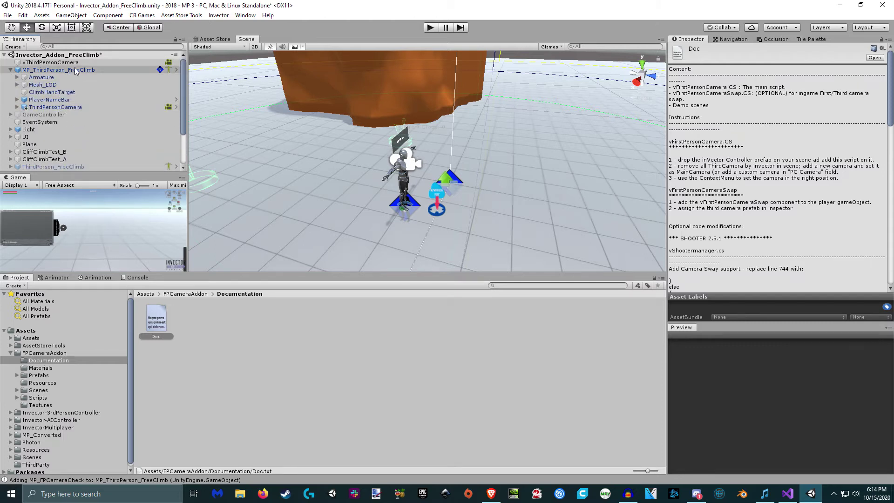
{"action": "left_click", "coordinate": [78, 108]}
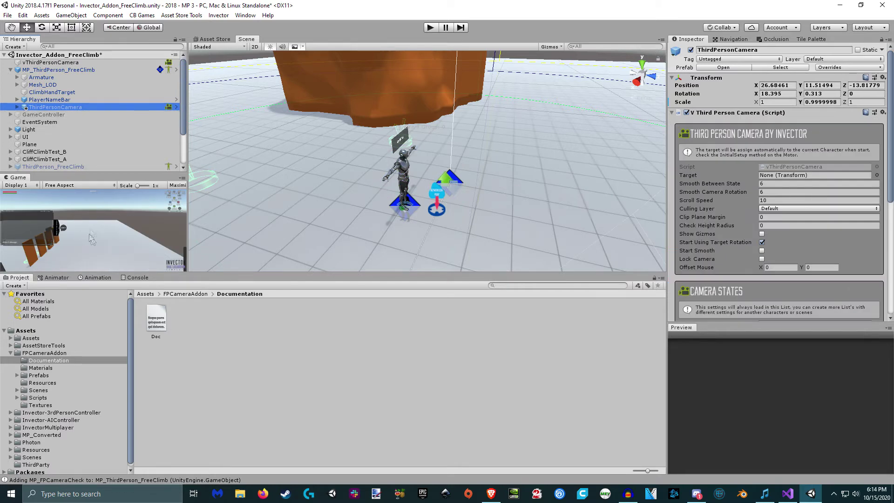
{"action": "left_click", "coordinate": [70, 100]}
{"action": "left_click", "coordinate": [74, 107]}
{"action": "key", "text": "Delete"}
- Rerun the FP Add-On v2.51 setup on MP_ThirdPerson_FreeClimb to add the deleted ThirdPersonCamera back to the player
{"action": "left_click", "coordinate": [86, 72]}
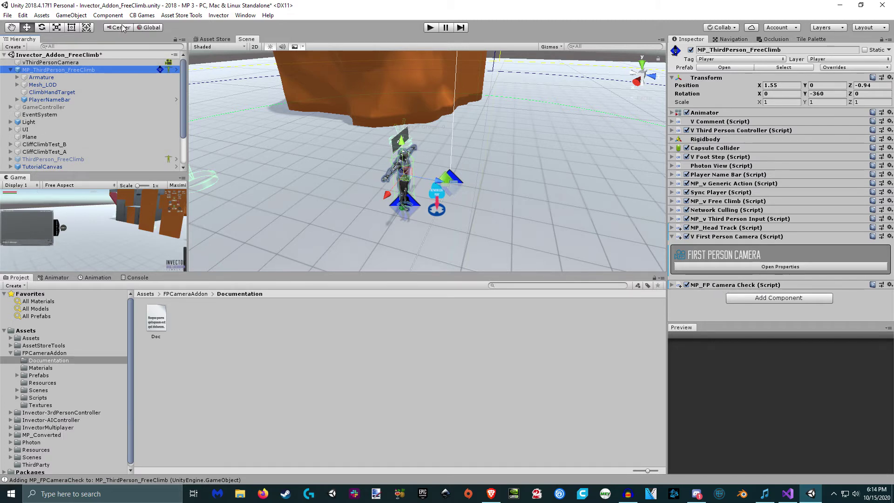
{"action": "left_click", "coordinate": [142, 15]}
{"action": "mouse_move", "coordinate": [159, 107]}
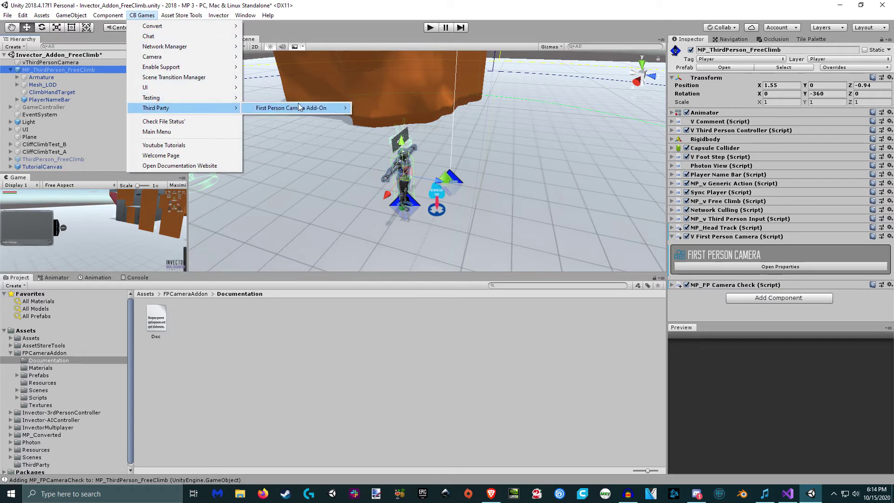
{"action": "mouse_move", "coordinate": [293, 108]}
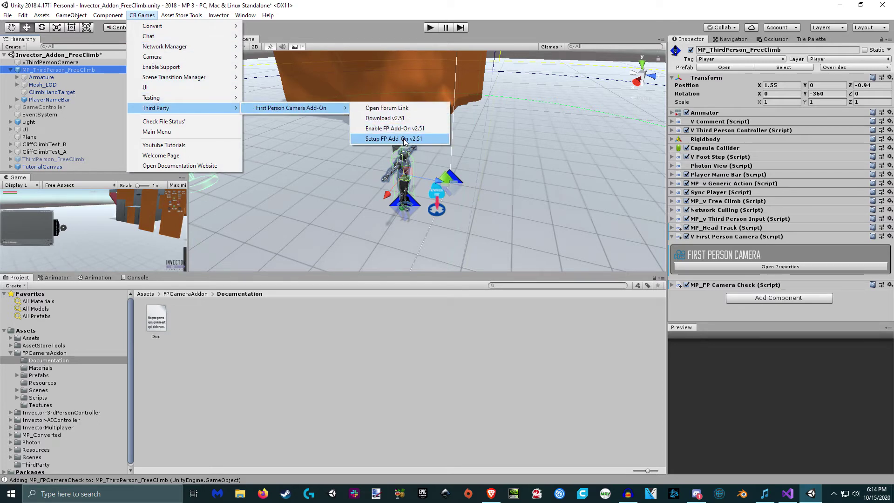
{"action": "left_click", "coordinate": [404, 138]}
{"action": "left_click", "coordinate": [471, 271]}
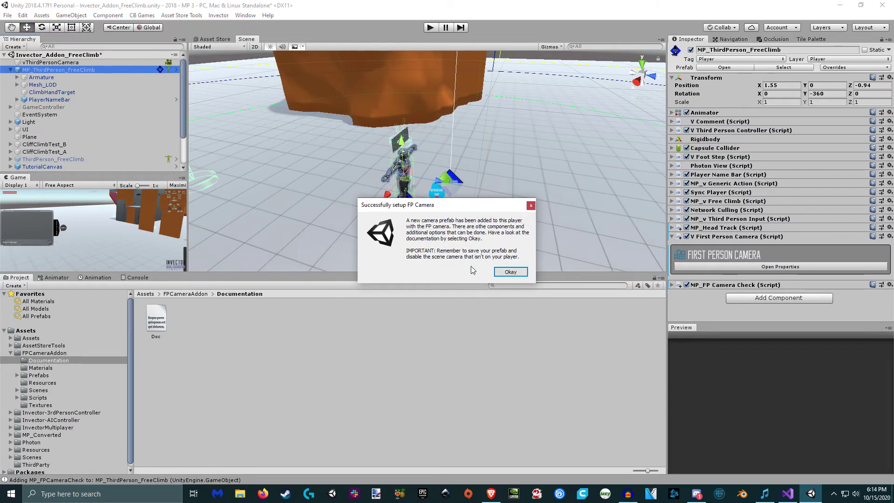
{"action": "left_click", "coordinate": [511, 272]}
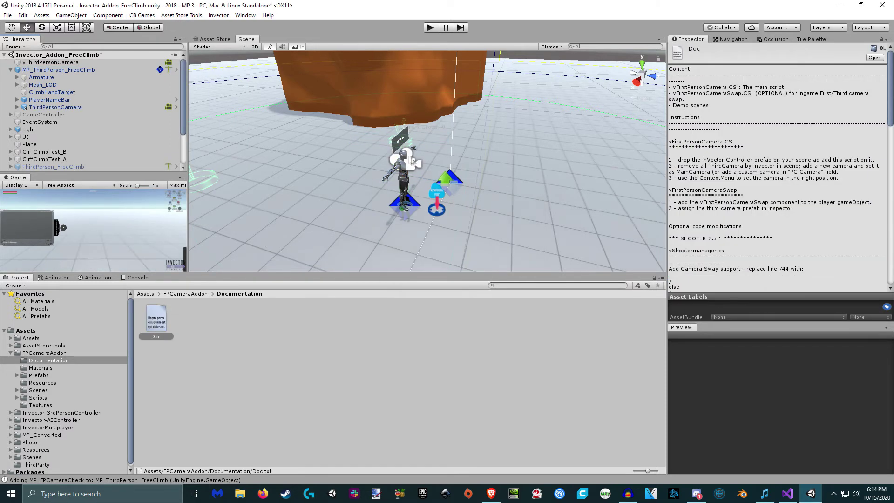
- Apply all overrides of MP_ThirdPerson_FreeClimb, including its first-person camera components and ThirdPersonCamera, to the source prefab
{"action": "left_click", "coordinate": [86, 68]}
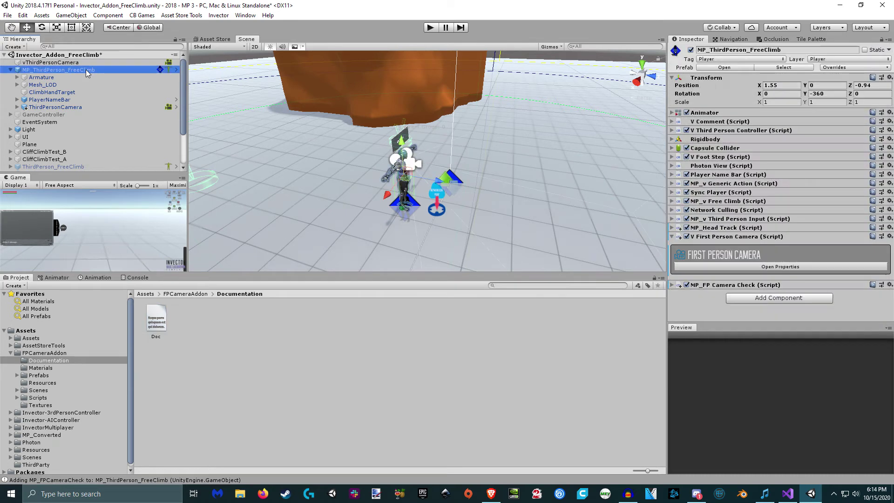
{"action": "left_click", "coordinate": [849, 68]}
{"action": "left_click", "coordinate": [859, 170]}
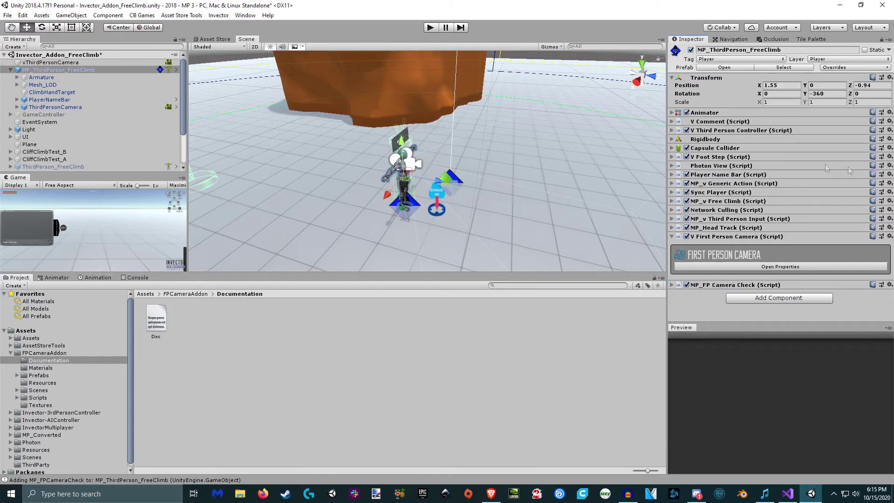
{"action": "left_click", "coordinate": [53, 107]}
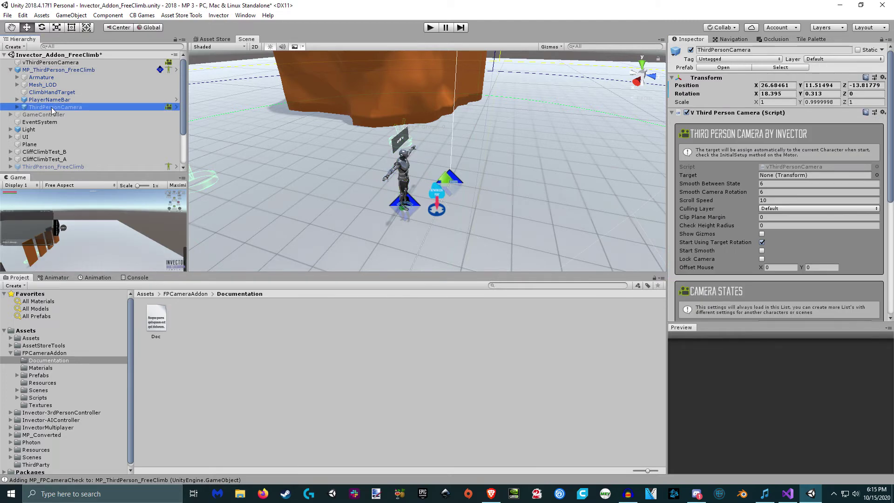
{"action": "key", "text": "ctrl+z"}
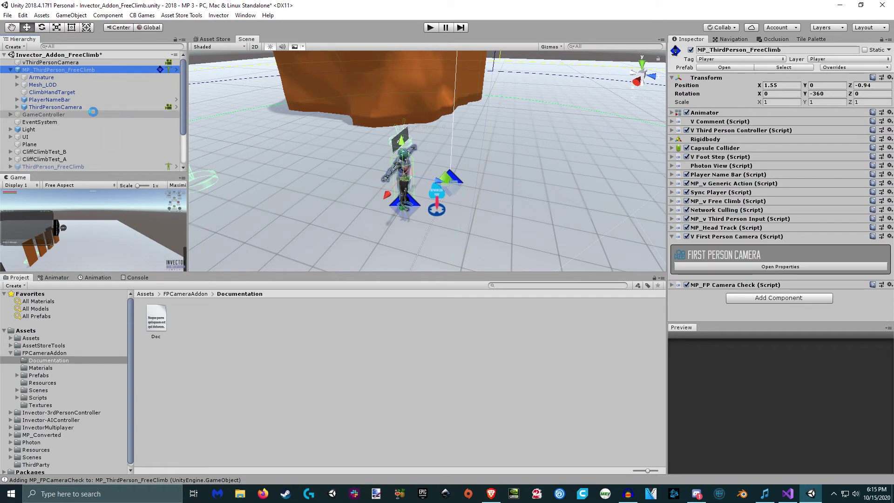
{"action": "left_click", "coordinate": [850, 70]}
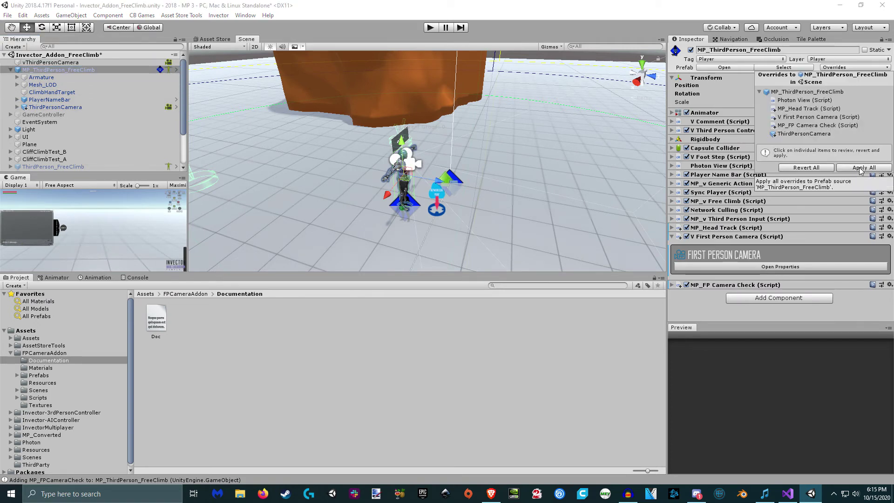
{"action": "left_click", "coordinate": [860, 167]}
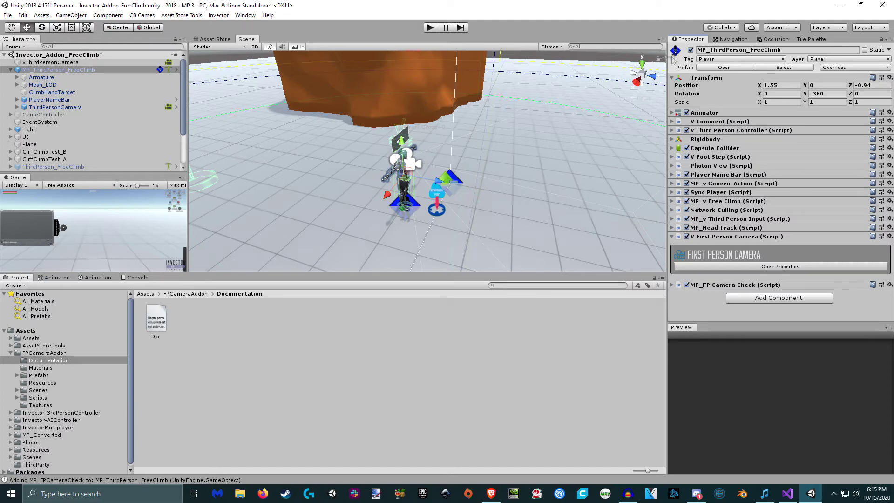
- Deactivate the MP_ThirdPerson_FreeClimb player in the scene, select vThirdPersonCamera and collapse the player's children
{"action": "left_click", "coordinate": [691, 50]}
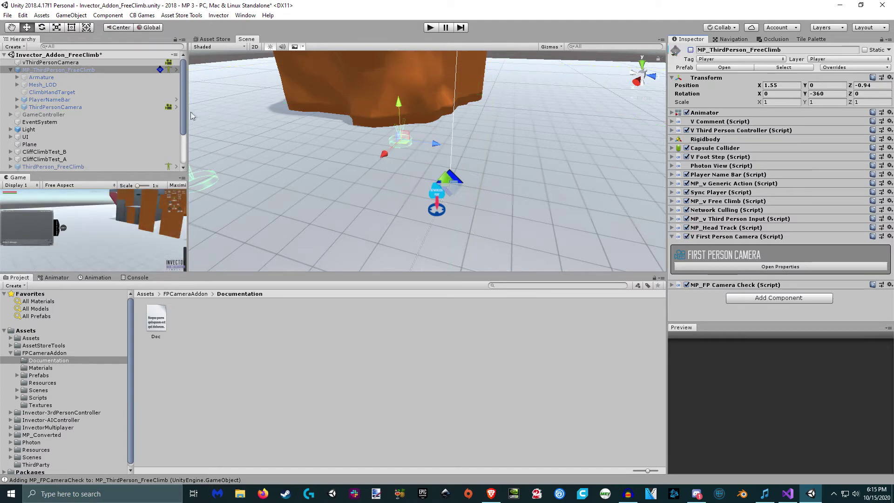
{"action": "left_click", "coordinate": [75, 62]}
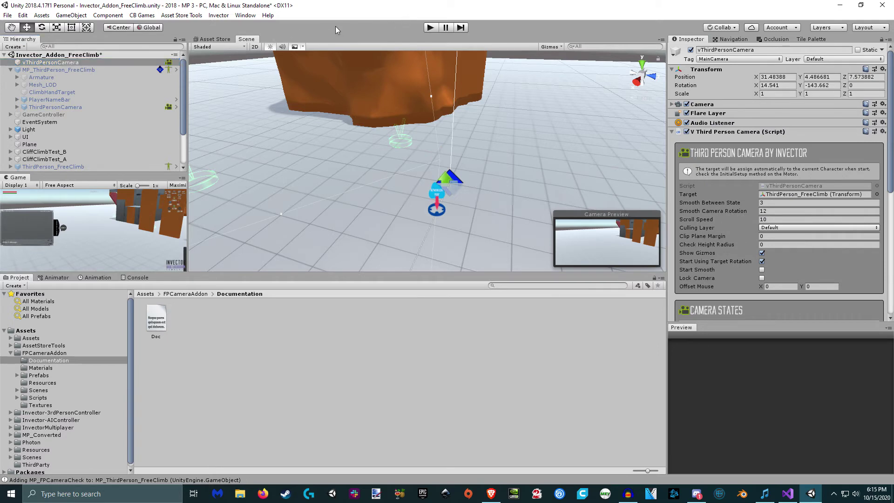
{"action": "left_click", "coordinate": [10, 70]}
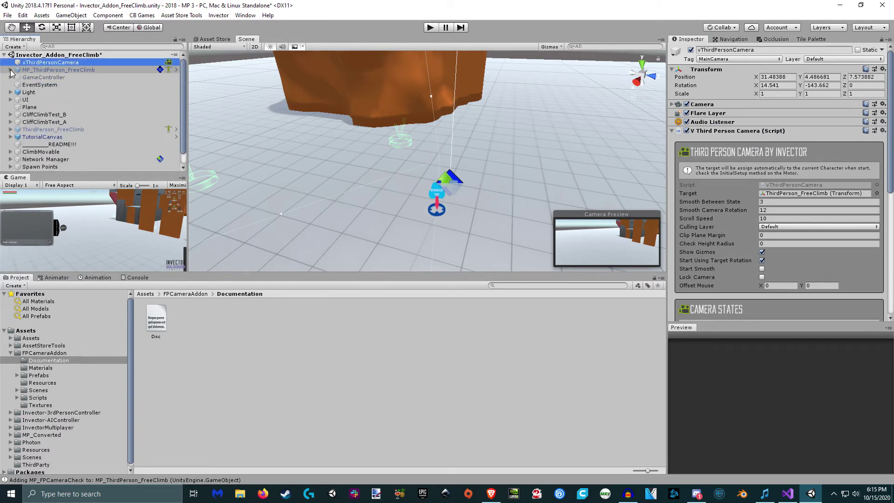
- Examine the Network Manager's player and spawning settings, including the assigned player prefab and the auto-spawn option
{"action": "scroll", "coordinate": [51, 91], "scroll_direction": "down", "scroll_amount": 1}
{"action": "left_click", "coordinate": [60, 146]}
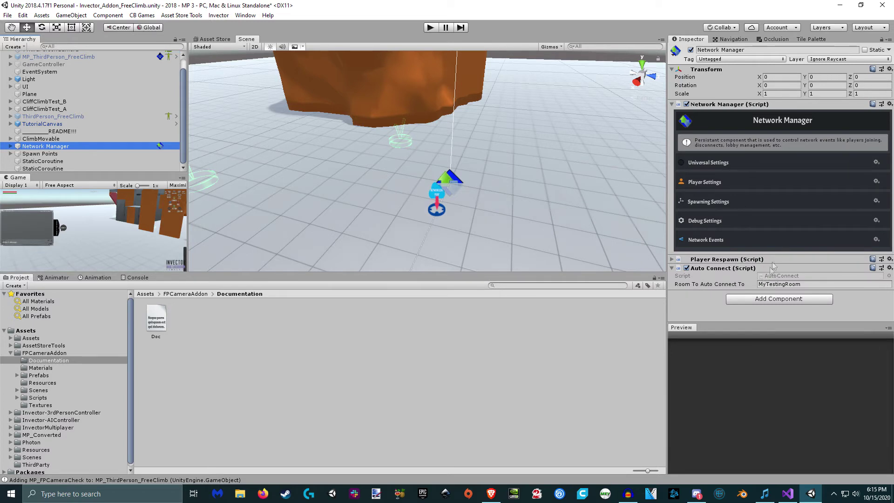
{"action": "left_click", "coordinate": [874, 184]}
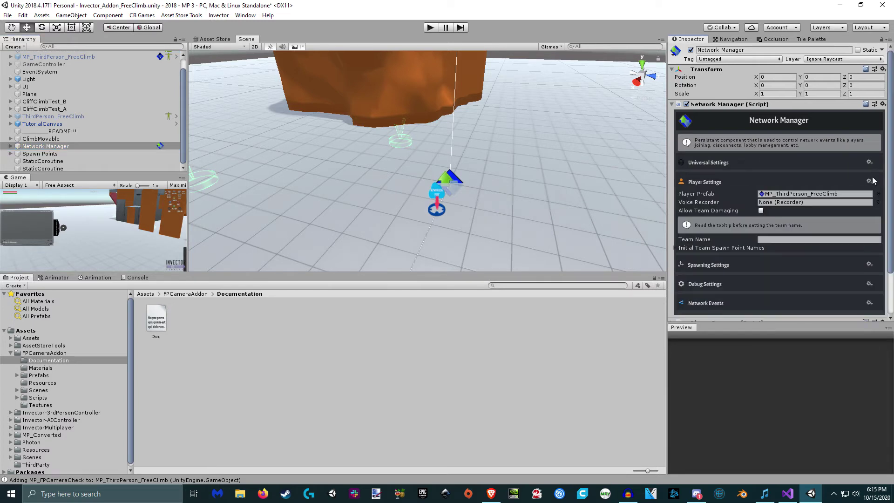
{"action": "left_click", "coordinate": [874, 181]}
{"action": "left_click", "coordinate": [879, 201]}
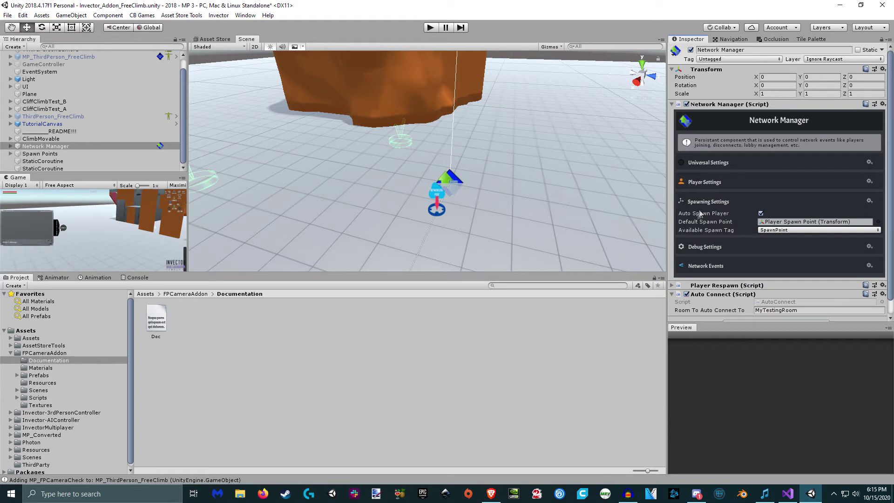
{"action": "left_click", "coordinate": [870, 201]}
{"action": "left_click", "coordinate": [878, 182]}
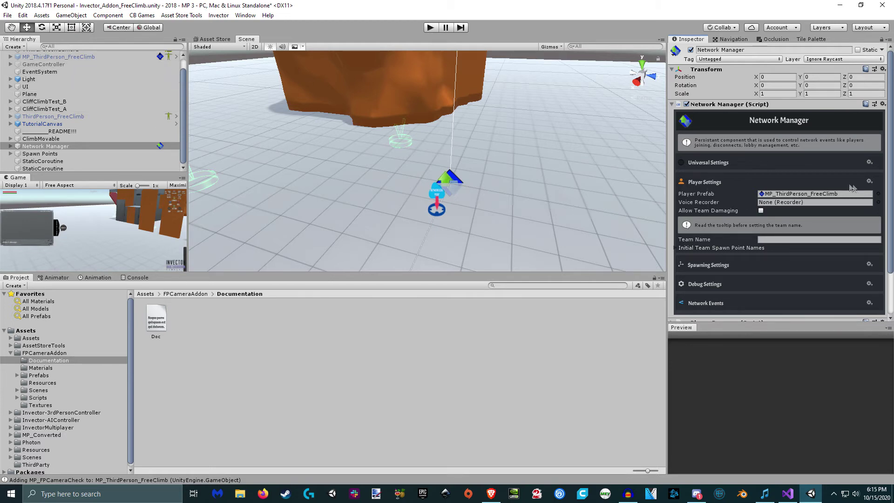
{"action": "left_click", "coordinate": [870, 183]}
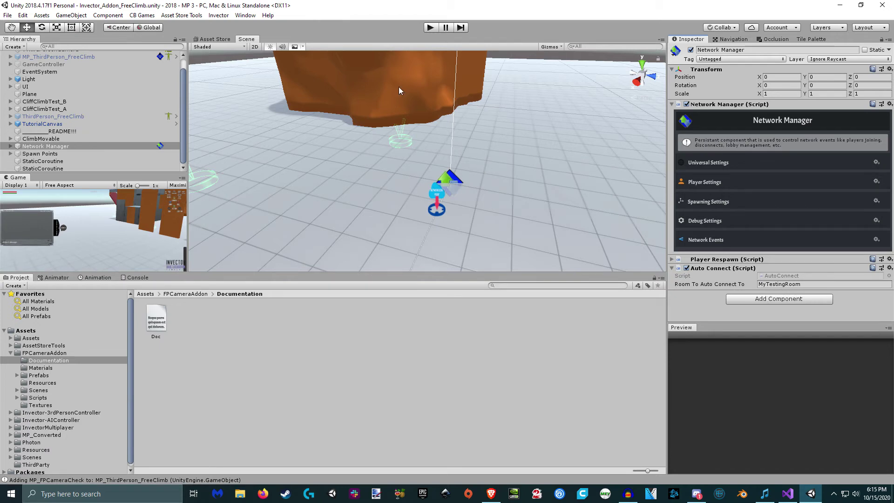
- Run the scene in play mode, walk the spawned player around to test its camera, and release the game's mouse capture
{"action": "left_click", "coordinate": [431, 28]}
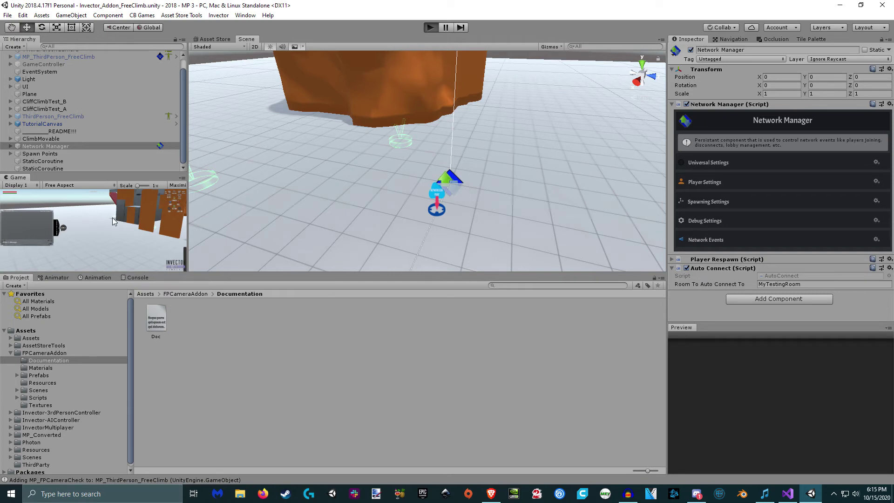
{"action": "left_click", "coordinate": [95, 234]}
{"action": "key", "text": "w"}
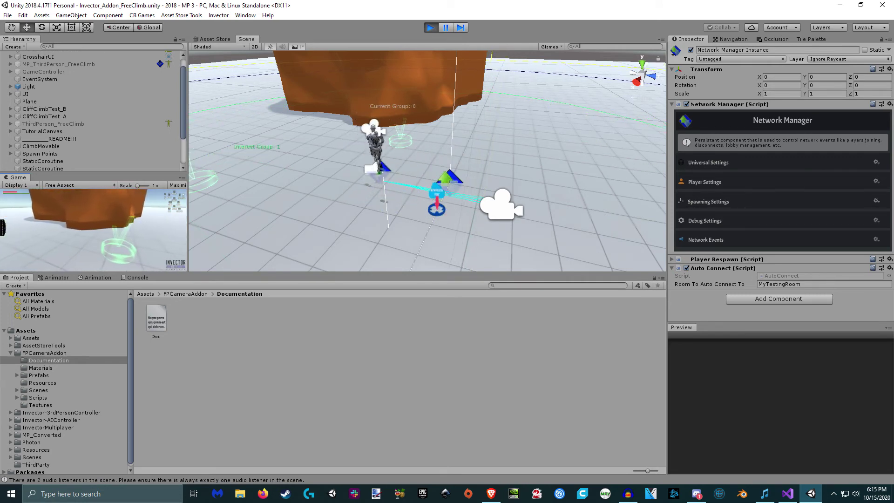
{"action": "key", "text": "d"}
{"action": "key", "text": "s"}
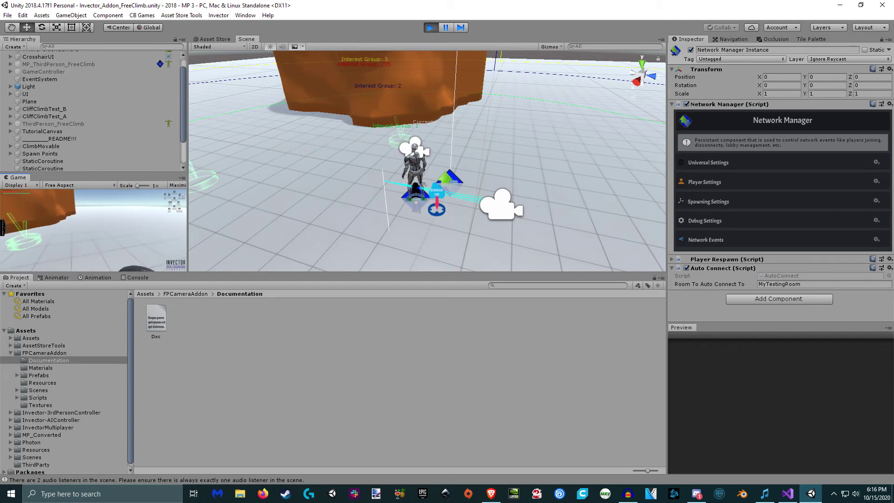
{"action": "key", "text": "a"}
{"action": "key", "text": "a"}
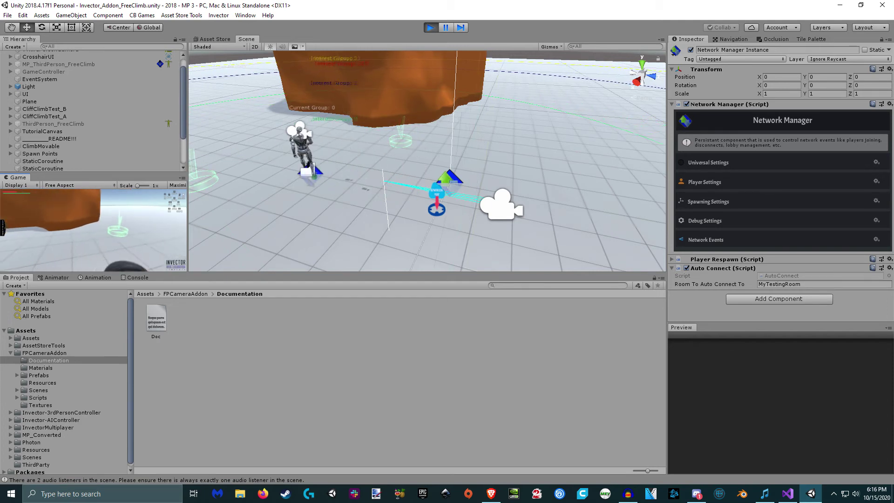
{"action": "key", "text": "super"}
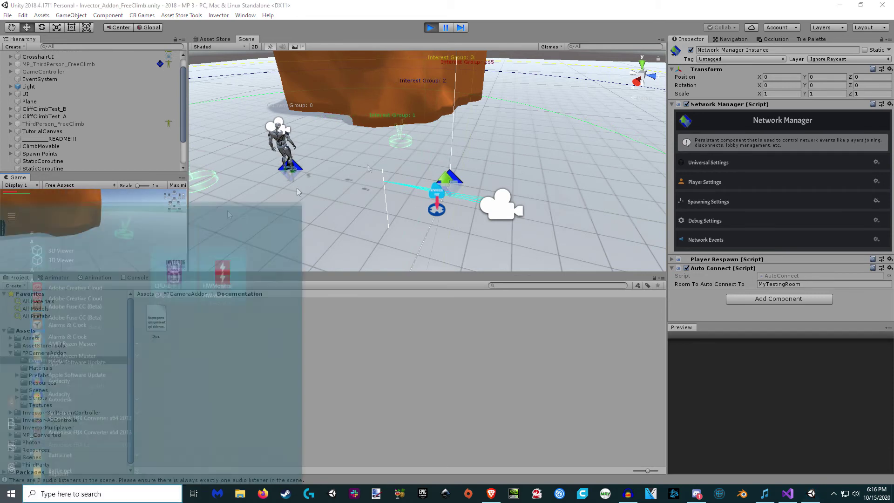
{"action": "left_click", "coordinate": [500, 389]}
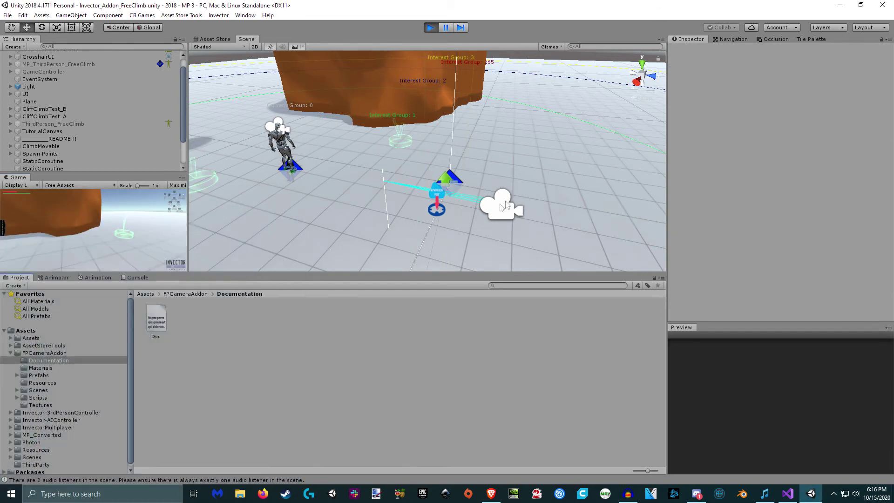
- Inspect the scene's vThirdPersonCamera object during the running game and stop play mode
{"action": "scroll", "coordinate": [84, 60], "scroll_direction": "up", "scroll_amount": 2}
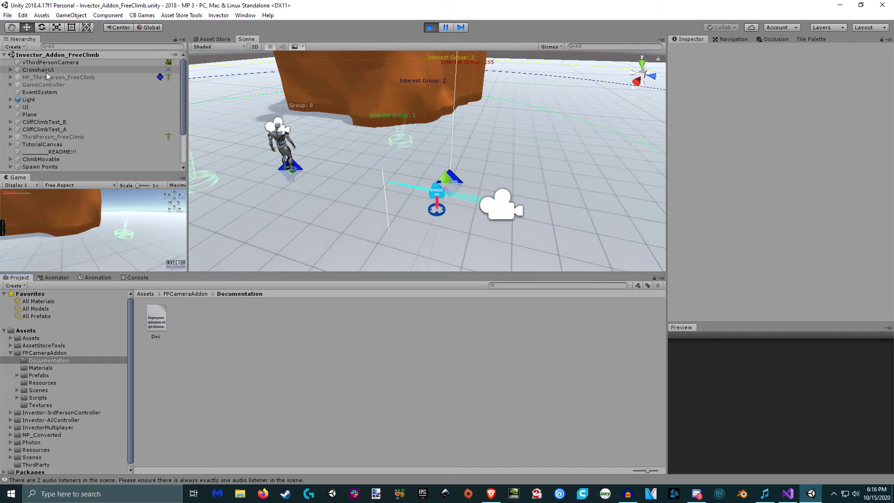
{"action": "left_click", "coordinate": [78, 63]}
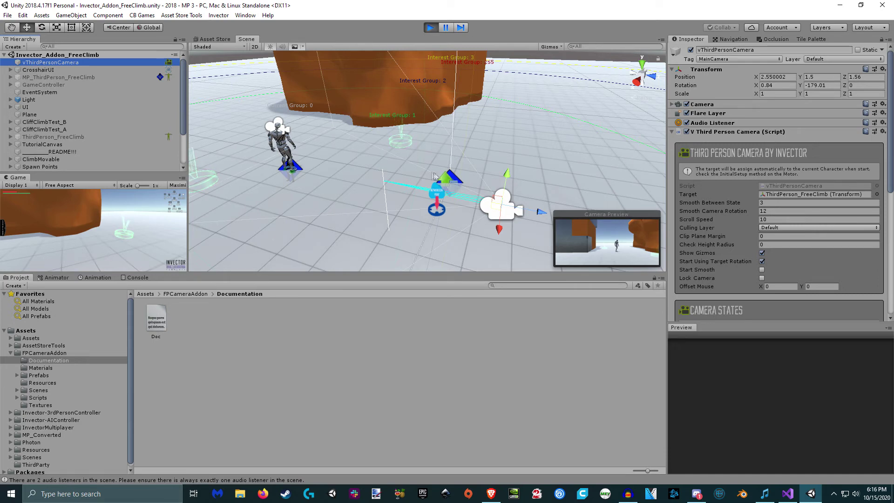
{"action": "left_click", "coordinate": [430, 27]}
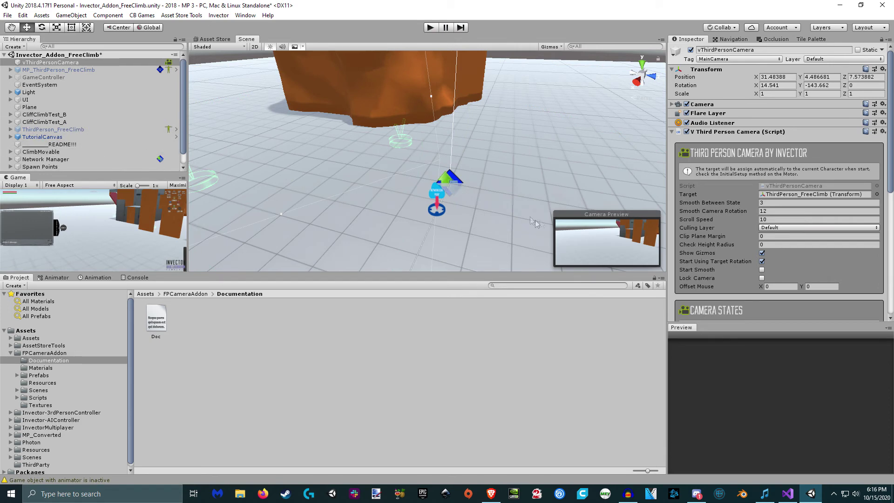
- Deactivate the scene's vThirdPersonCamera object, save the scene and collapse the V Third Person Camera component
{"action": "left_click", "coordinate": [690, 50]}
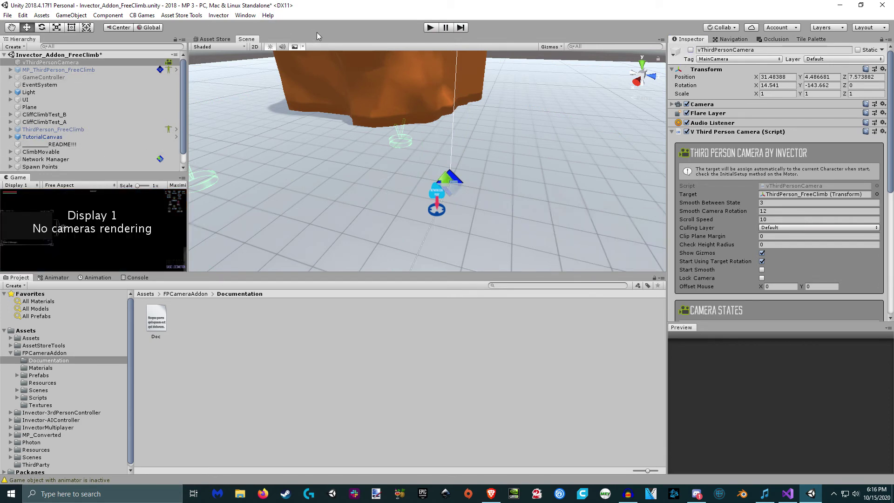
{"action": "key", "text": "ctrl+s"}
{"action": "left_click", "coordinate": [732, 132]}
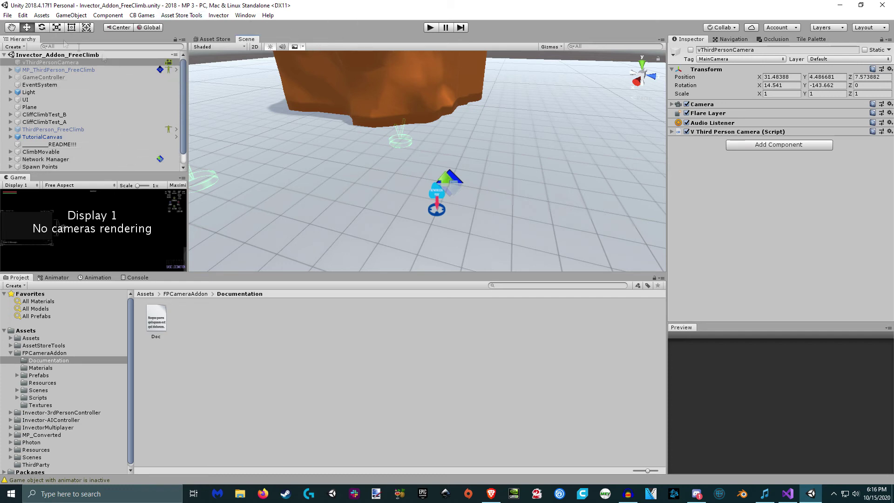
- Playtest the scene by walking, jumping onto the cliff and climbing it in first person, and stop play mode
{"action": "left_click", "coordinate": [430, 27]}
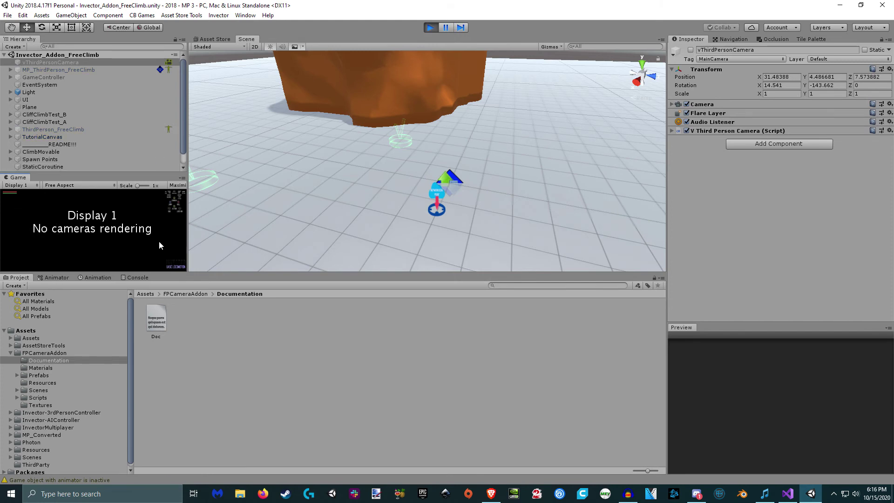
{"action": "key", "text": "w"}
{"action": "key", "text": "s"}
{"action": "key", "text": "w"}
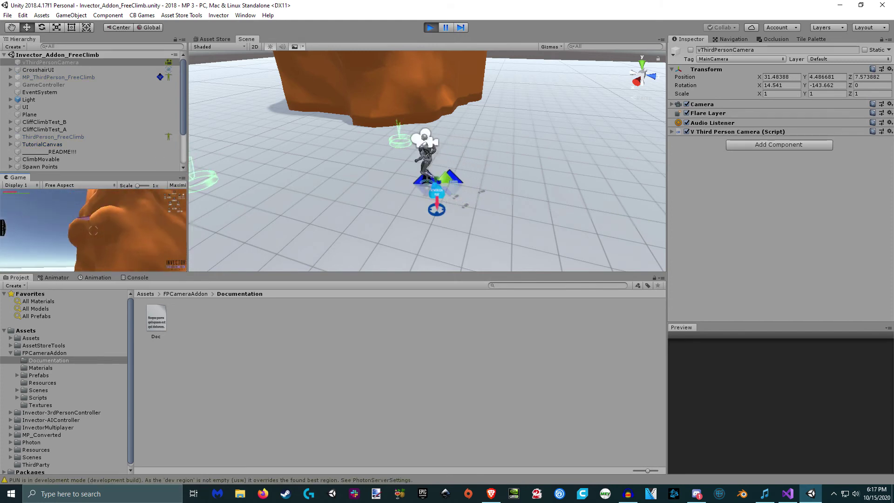
{"action": "key", "text": "space"}
{"action": "key", "text": "w"}
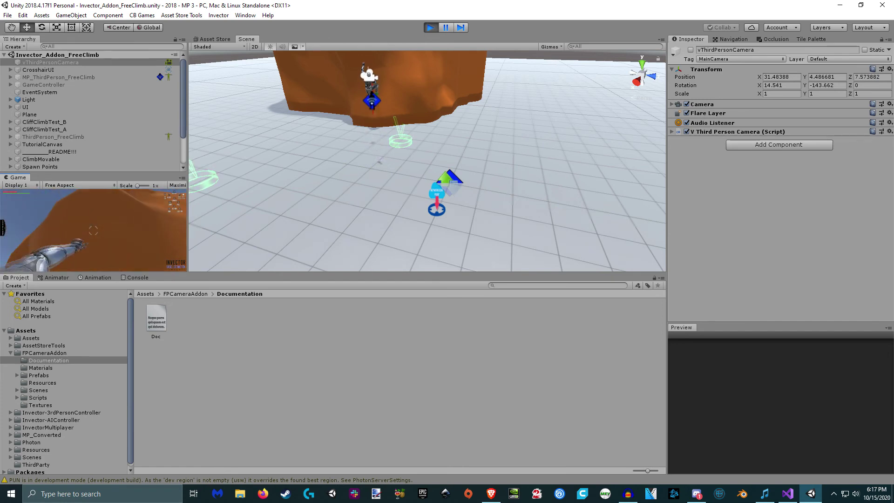
{"action": "key", "text": "w"}
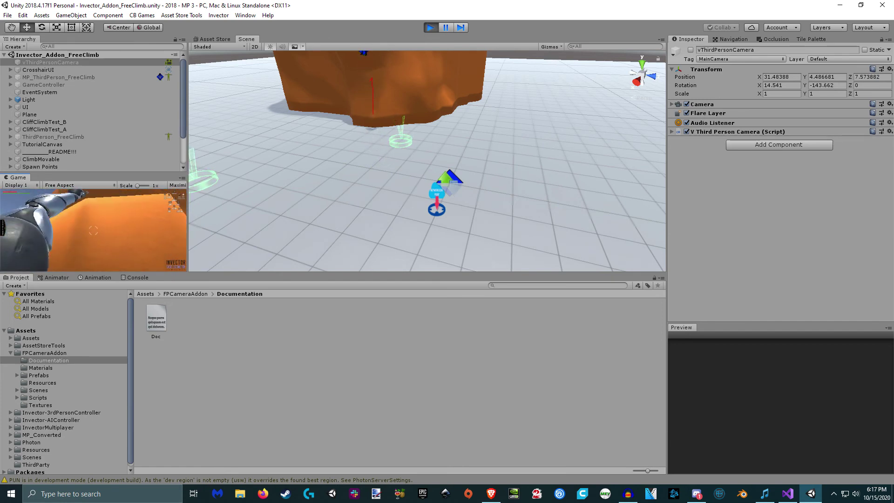
{"action": "key", "text": "w"}
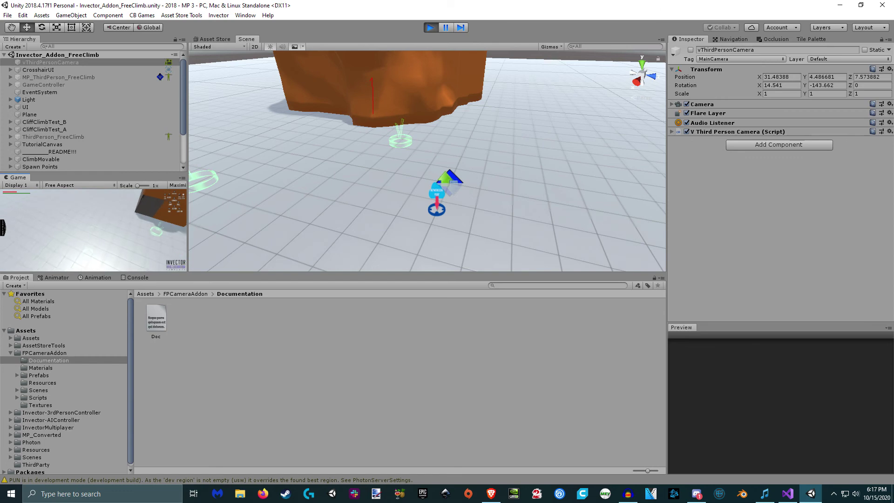
{"action": "key", "text": "super"}
{"action": "left_click", "coordinate": [435, 27]}
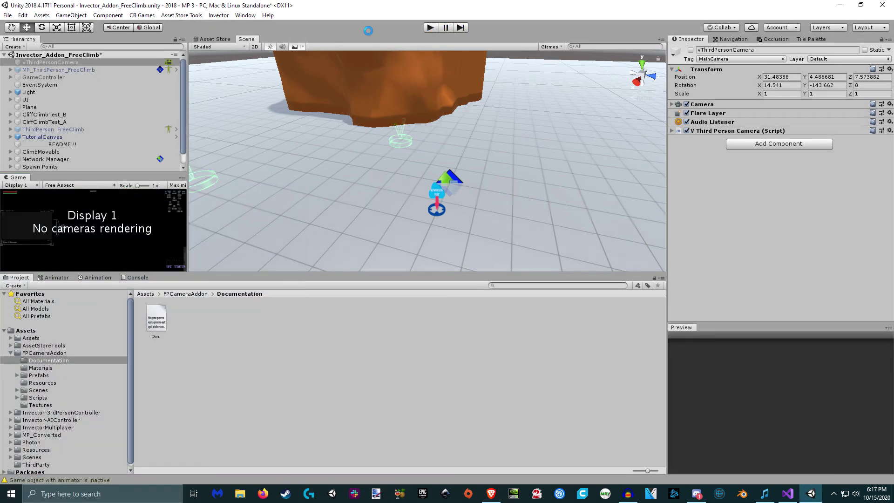
- Build and run the project as a standalone player and move the game window clear of the editor
{"action": "left_click", "coordinate": [8, 15]}
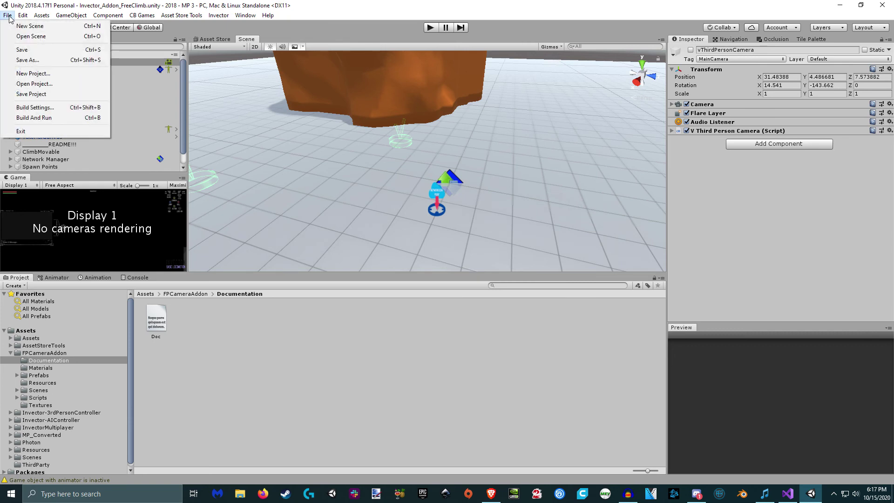
{"action": "left_click", "coordinate": [49, 122]}
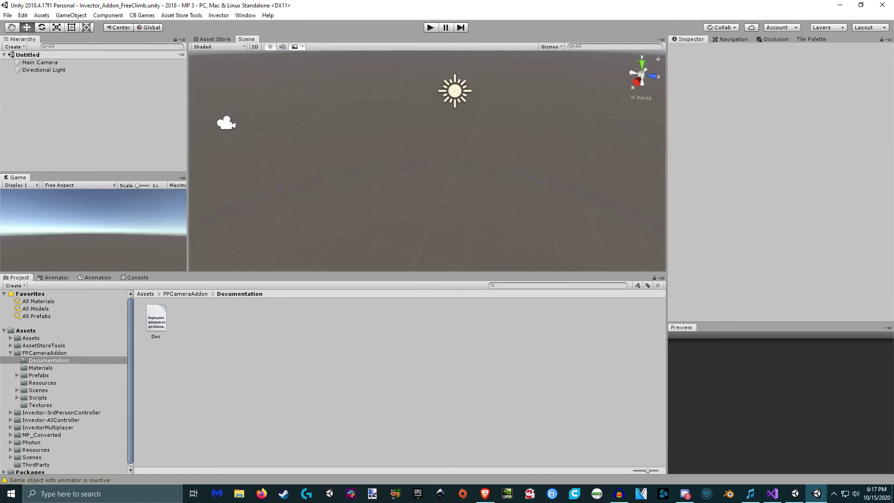
{"action": "left_click_drag", "start_coordinate": [510, 125], "coordinate": [893, 96]}
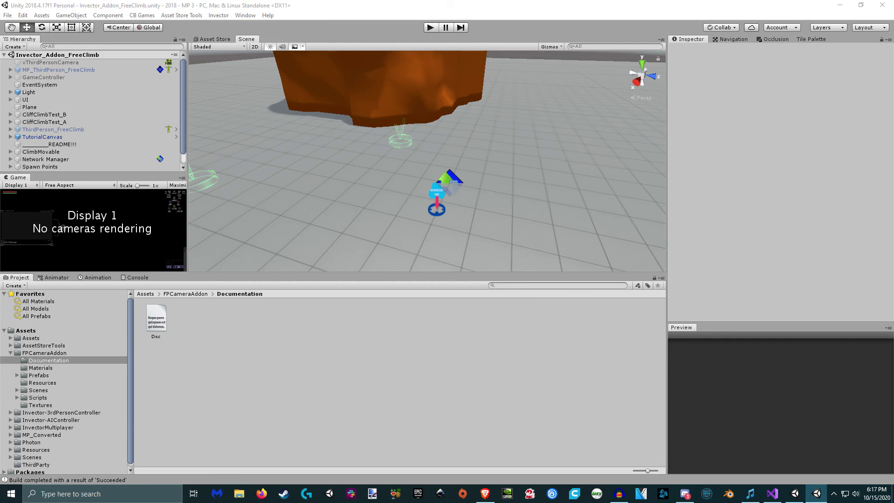
- Start play mode in the editor alongside the running 2018 - MP 3 build and bring the build's window into view
{"action": "key", "text": "super"}
{"action": "left_click", "coordinate": [426, 34]}
{"action": "left_click", "coordinate": [431, 27]}
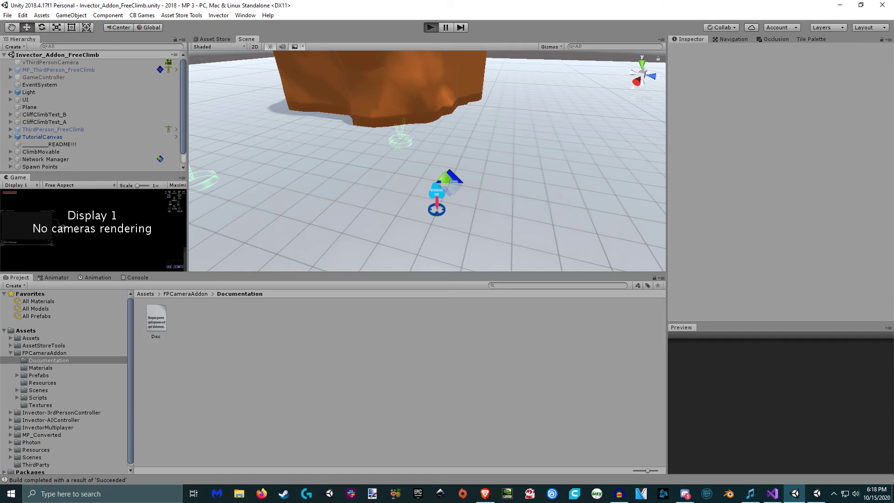
{"action": "left_click_drag", "start_coordinate": [893, 54], "coordinate": [672, 170]}
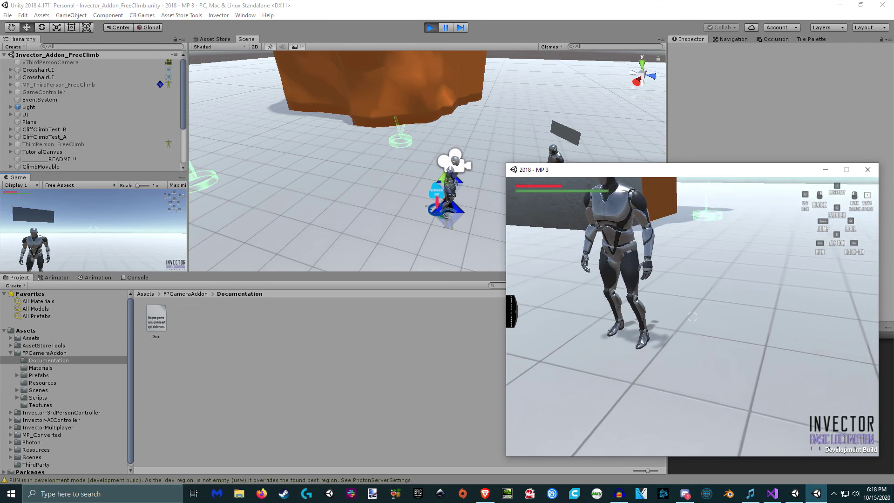
- Return focus to the editor and move its player sideways to view the other networked player in first person
{"action": "key", "text": "super"}
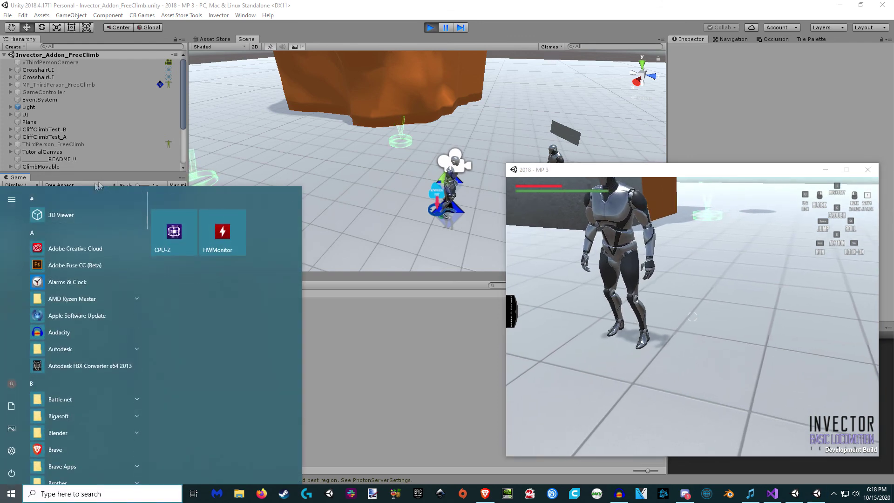
{"action": "left_click", "coordinate": [217, 5]}
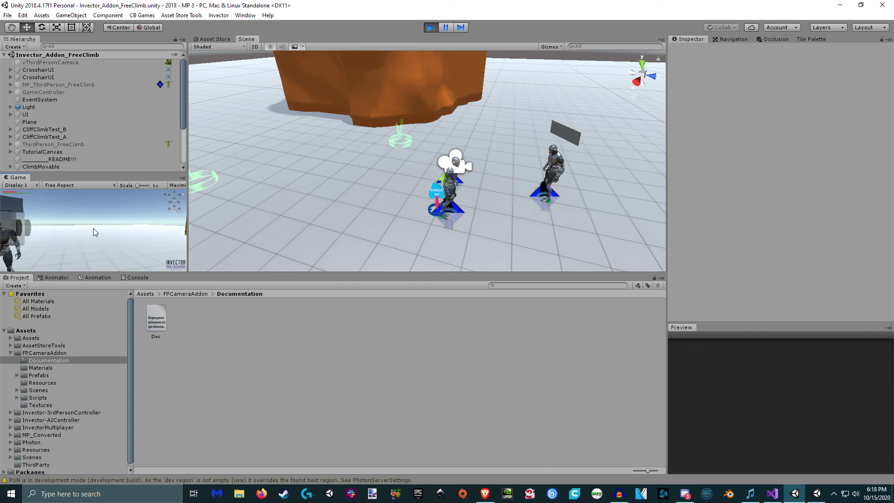
{"action": "key", "text": "a"}
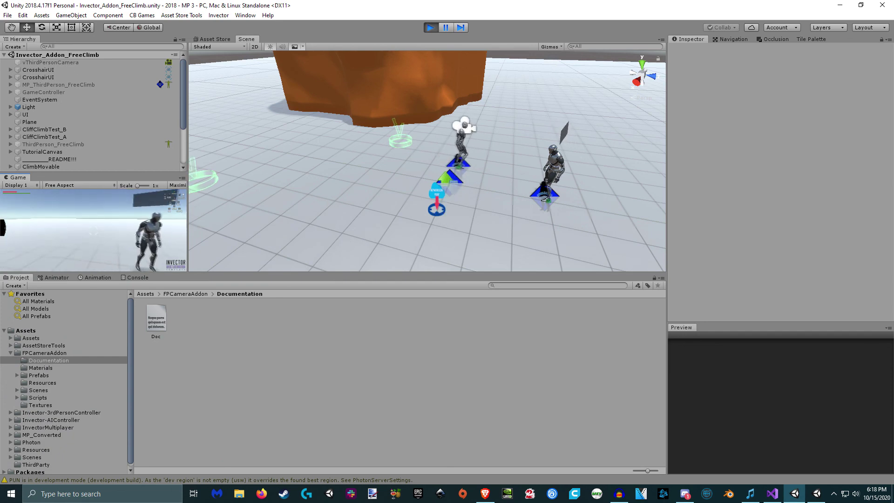
- Switch to the 2018 - MP 3 build and test walking and cliff climbing with its player in first person
{"action": "key", "text": "super"}
{"action": "left_click", "coordinate": [816, 497]}
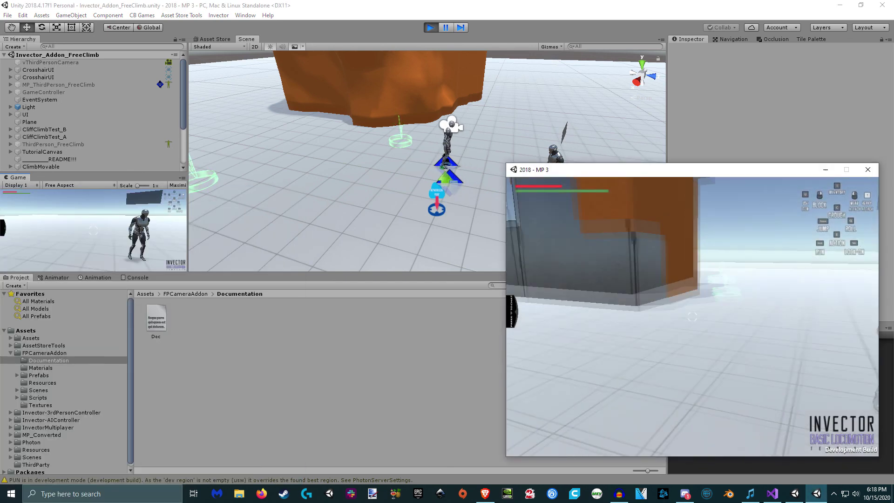
{"action": "key", "text": "w"}
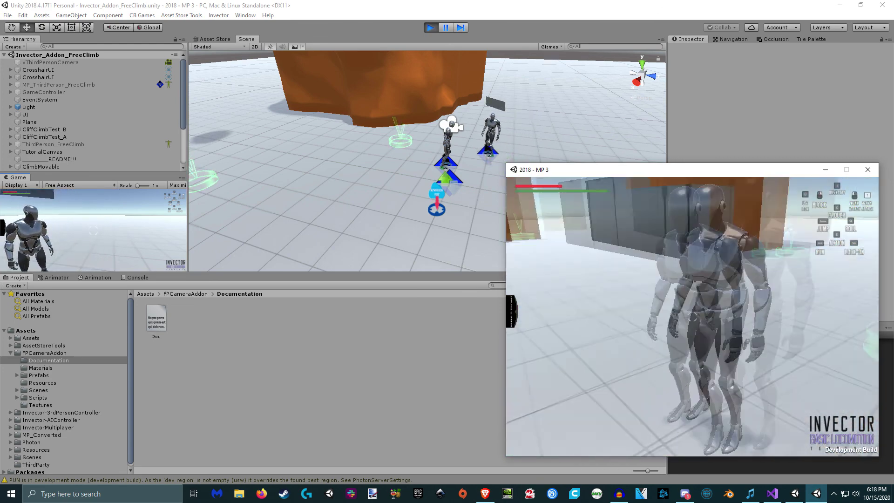
{"action": "key", "text": "w"}
{"action": "key", "text": "space"}
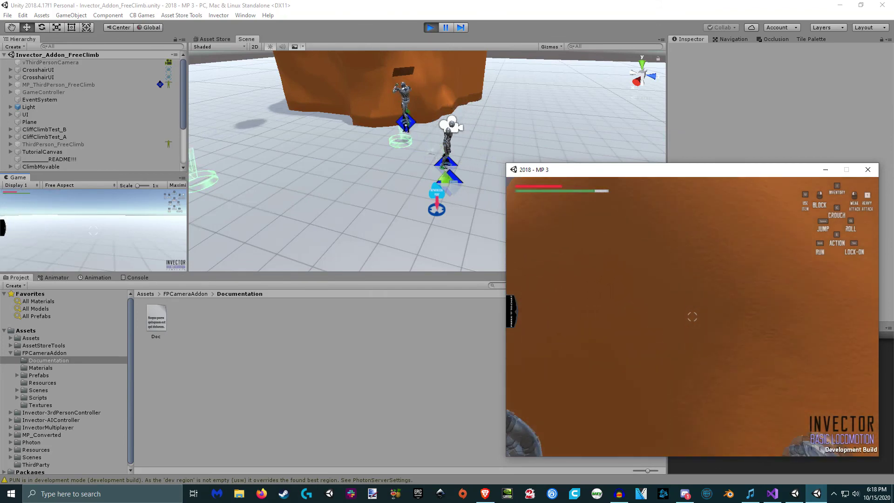
{"action": "key", "text": "w"}
{"action": "key", "text": "space"}
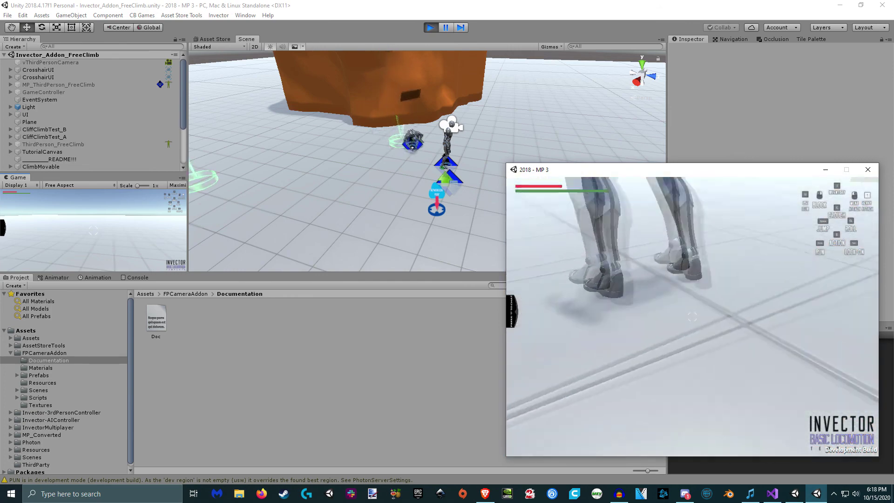
{"action": "key", "text": "w"}
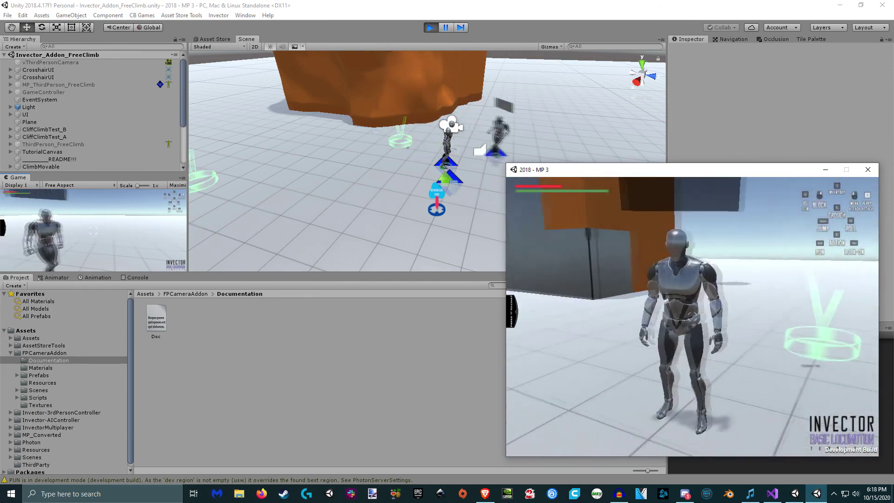
{"action": "key", "text": "super"}
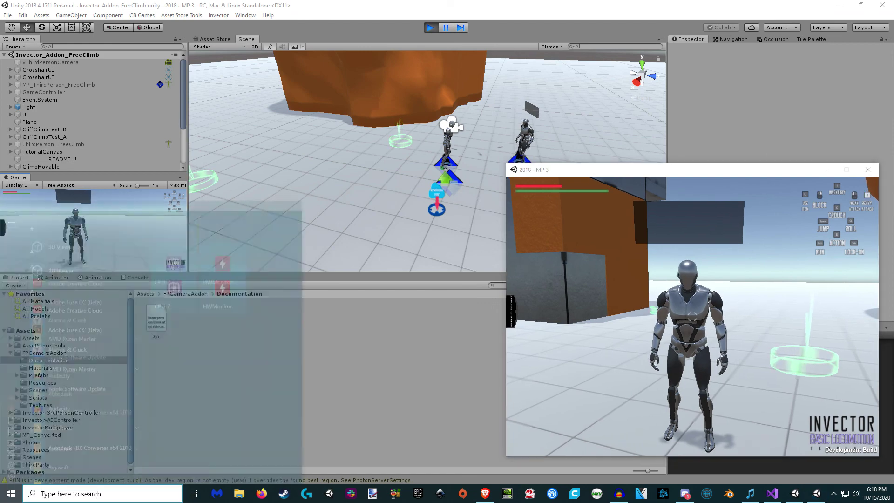